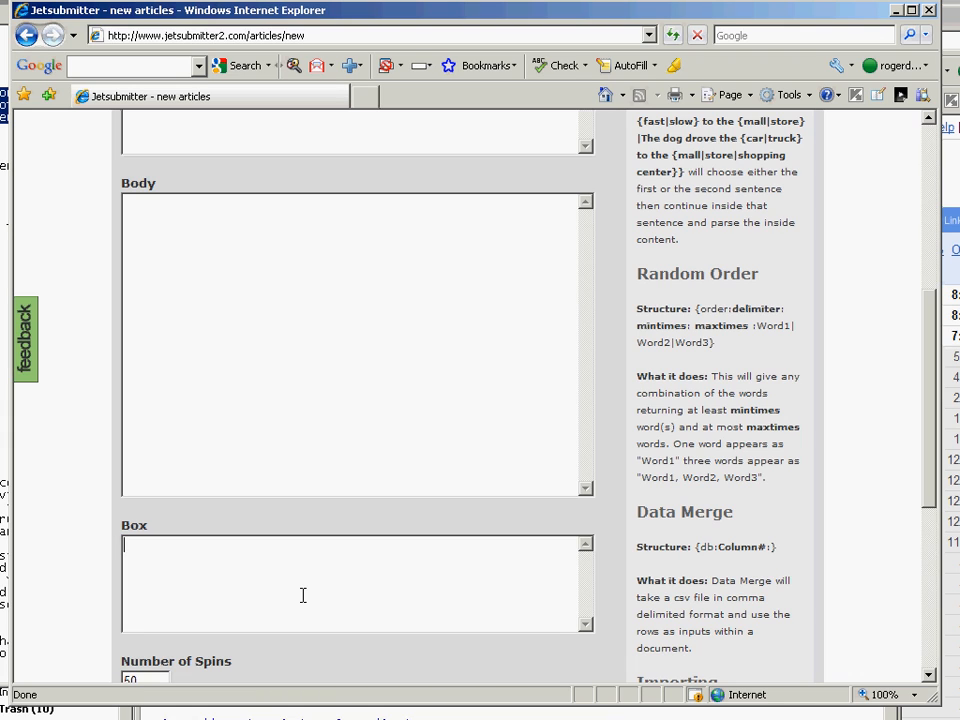
# Fill the article Body with the spin-syntax paragraph running from "{Successful|Growing|Strong|Robust} {businesses|companies}" to "{competative |}edge.".
pyautogui.moveTo(941, 425); pyautogui.dragTo(939, 425)
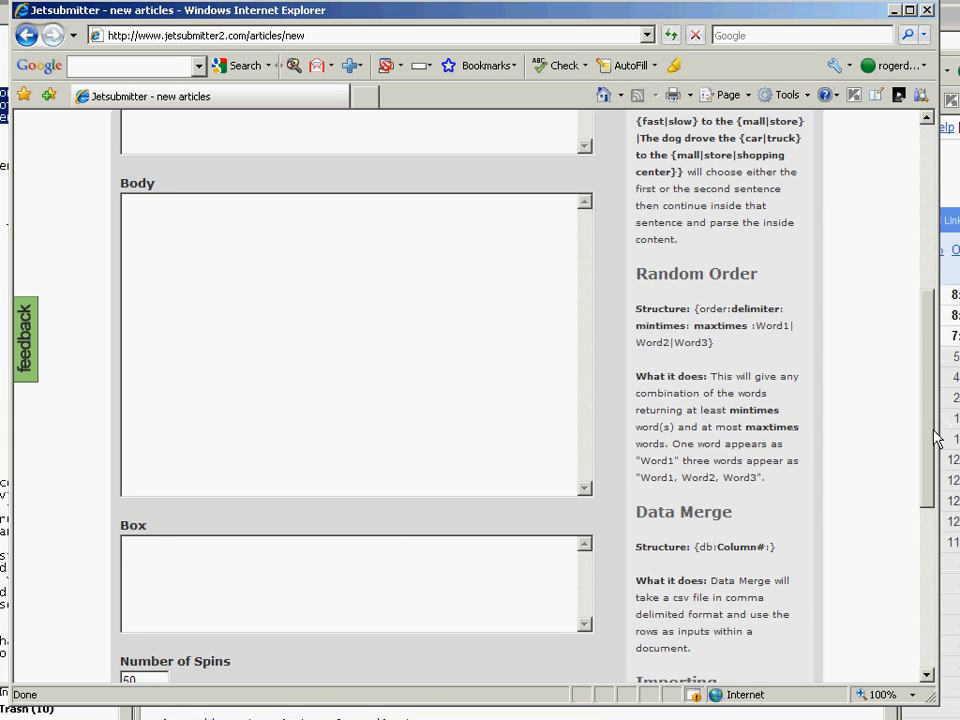
pyautogui.scroll(2, 928, 392)
pyautogui.click(310, 400)
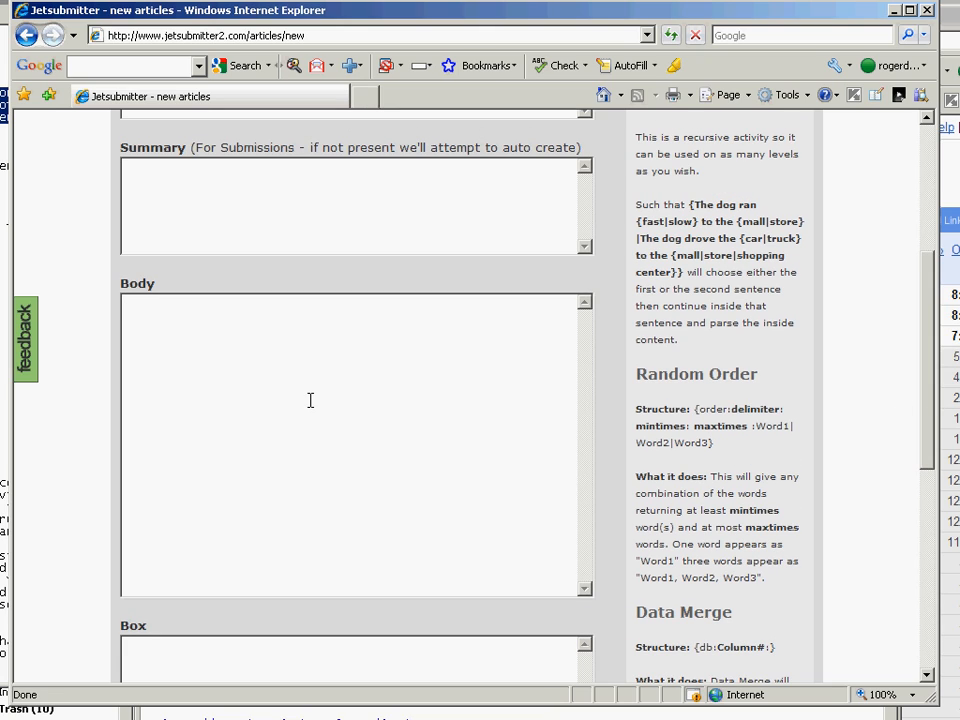
pyautogui.write('{Successful|Growing|Strong|Robust} {businesses|companies} {who|that} are in it for the long haul {continually|generally|often} apply {innovative|leading-edge|modern|strong} marketing {strategies and tactics|tactics and trategies} to {differentiate|separate|accentuate} themselves and get that {competative |}edge.')
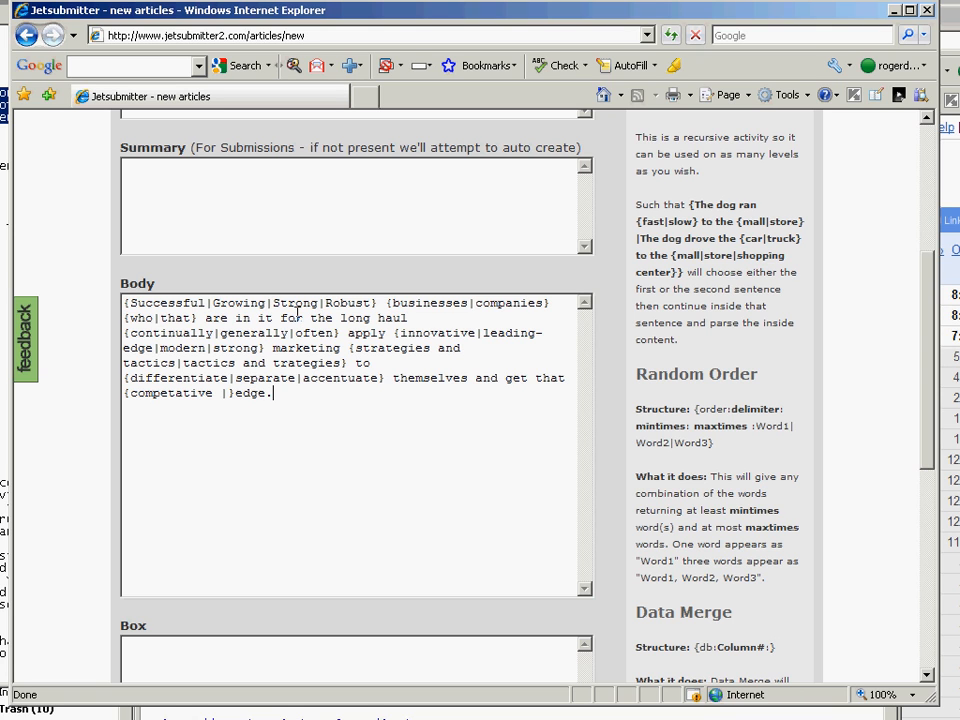
pyautogui.scroll(-1, 928, 495)
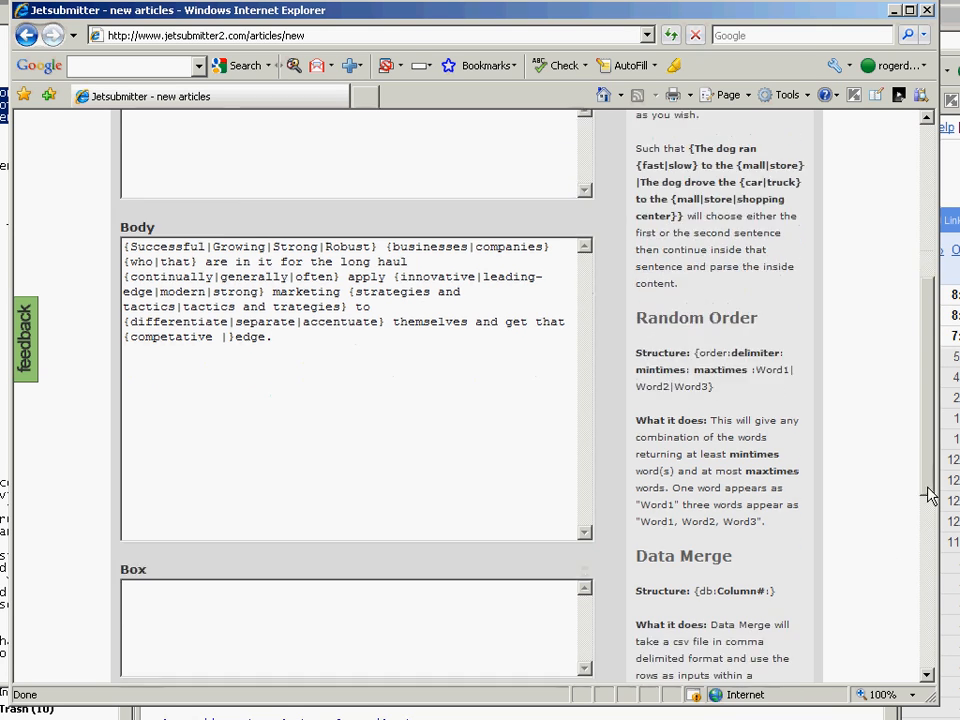
# Change the article title to the spin-syntax version "{This is|That was} a Test".
pyautogui.moveTo(928, 488); pyautogui.dragTo(842, 262)
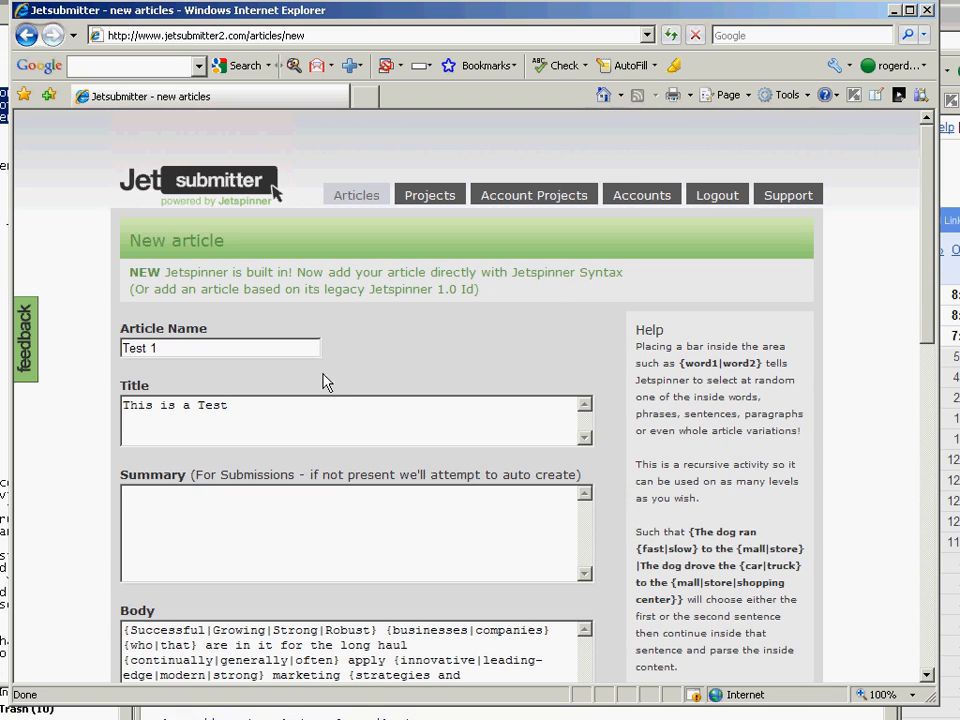
pyautogui.moveTo(253, 414); pyautogui.dragTo(79, 407)
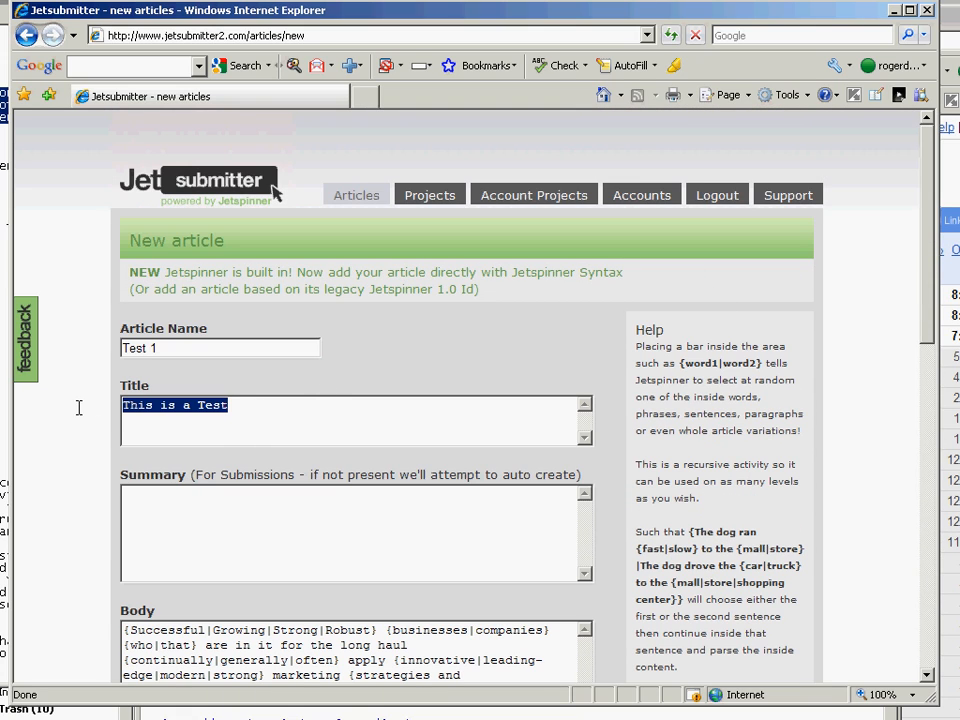
pyautogui.click(130, 408)
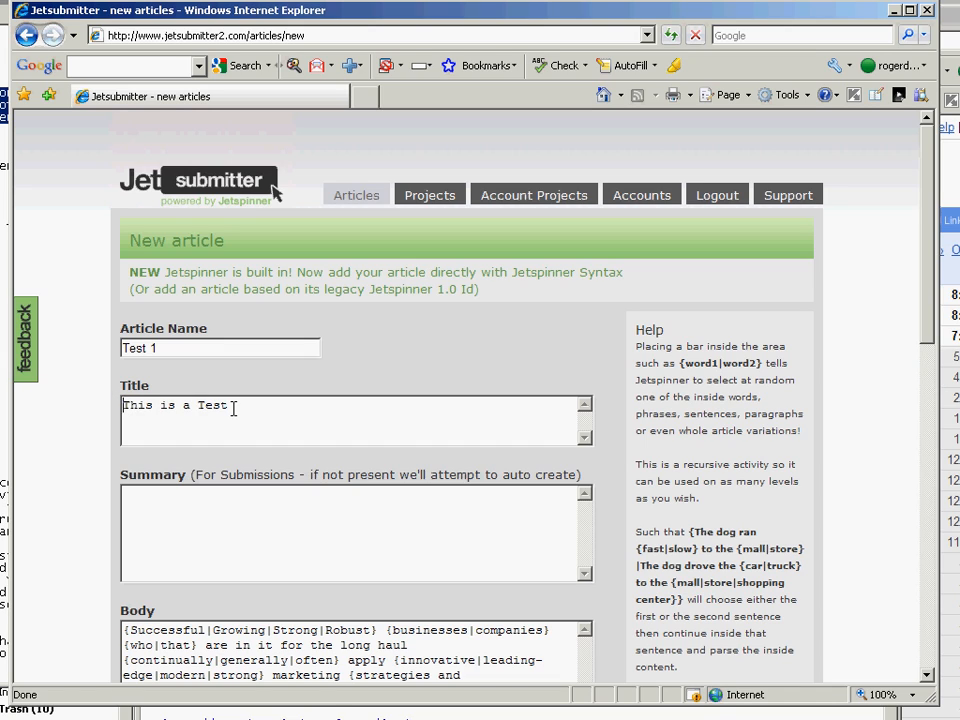
pyautogui.write('{This')
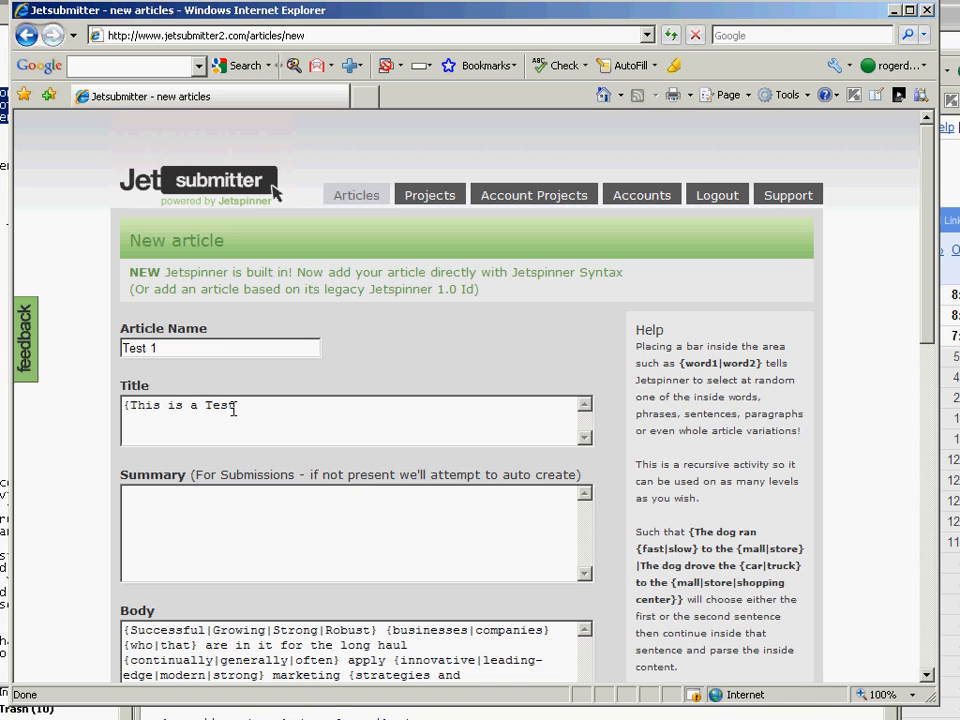
pyautogui.write('|That')
pyautogui.press('BackSpace')
pyautogui.press('BackSpace')
pyautogui.press('BackSpace')
pyautogui.press('BackSpace')
pyautogui.press('BackSpace')
pyautogui.press('Right')
pyautogui.press('Right')
pyautogui.press('Right')
pyautogui.write('|That was}')
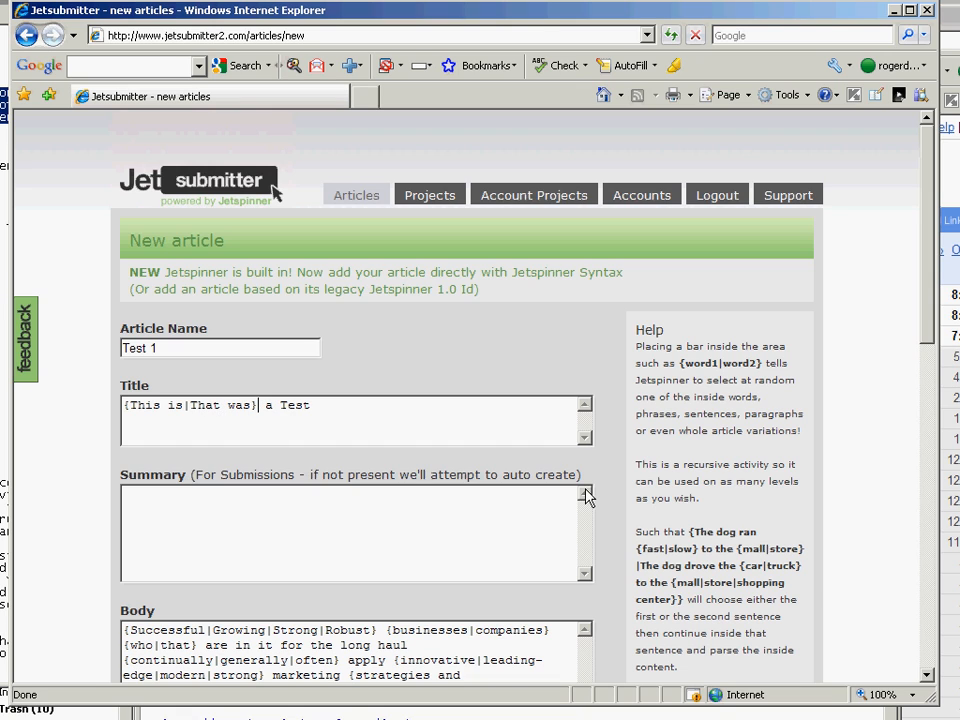
# Set the Number of Spins to 500 and review the article's spin-syntax paragraph in Notepad.
pyautogui.scroll(-10, 927, 683)
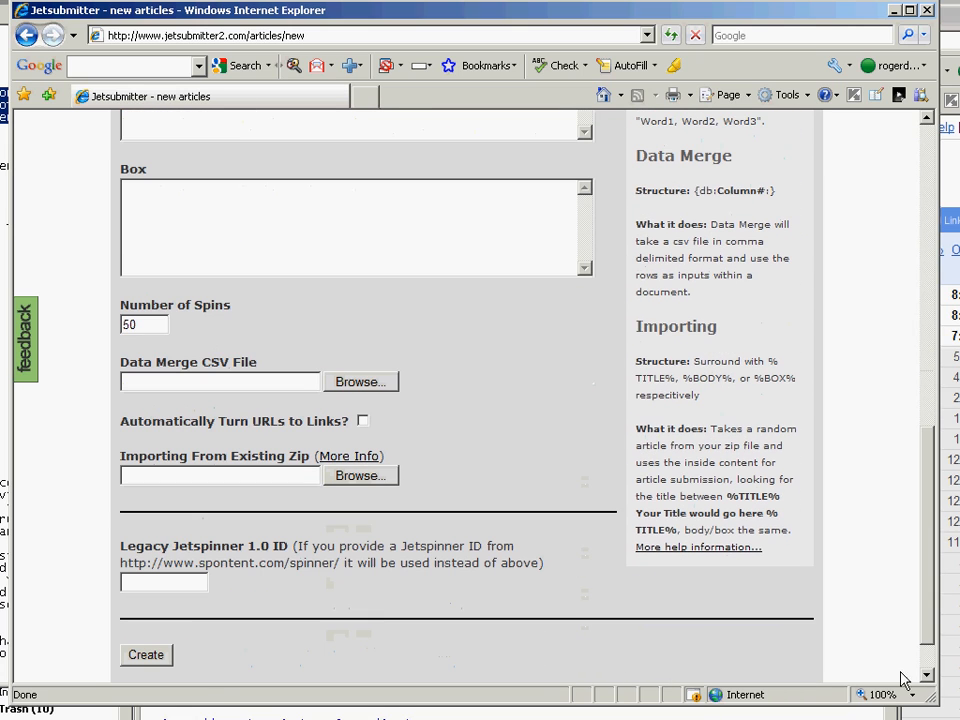
pyautogui.click(145, 325)
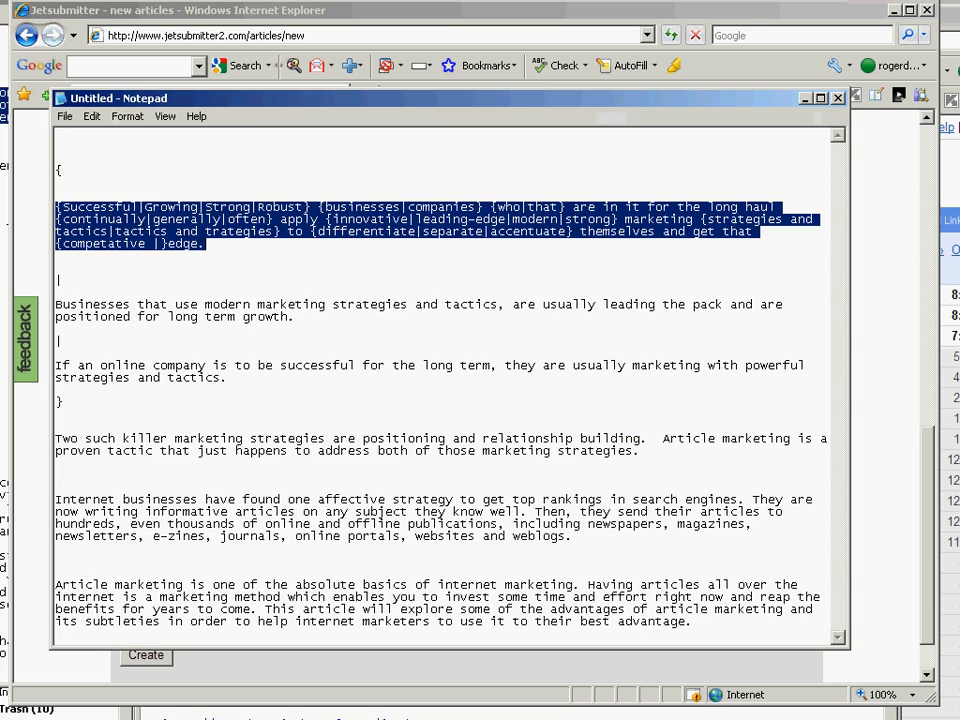
pyautogui.click(345, 231)
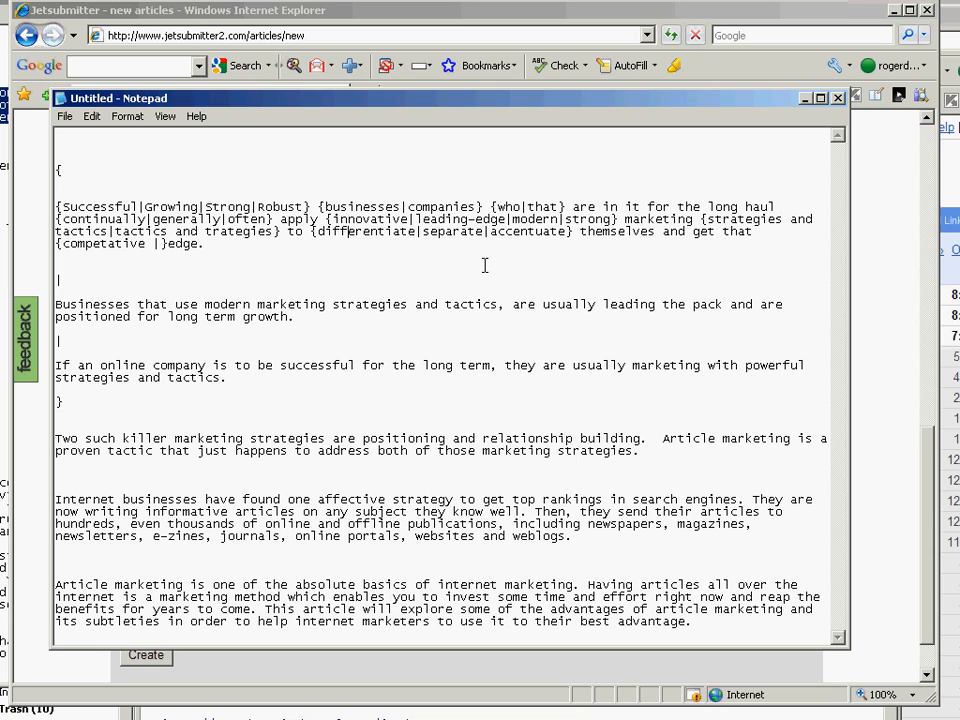
pyautogui.click(27, 449)
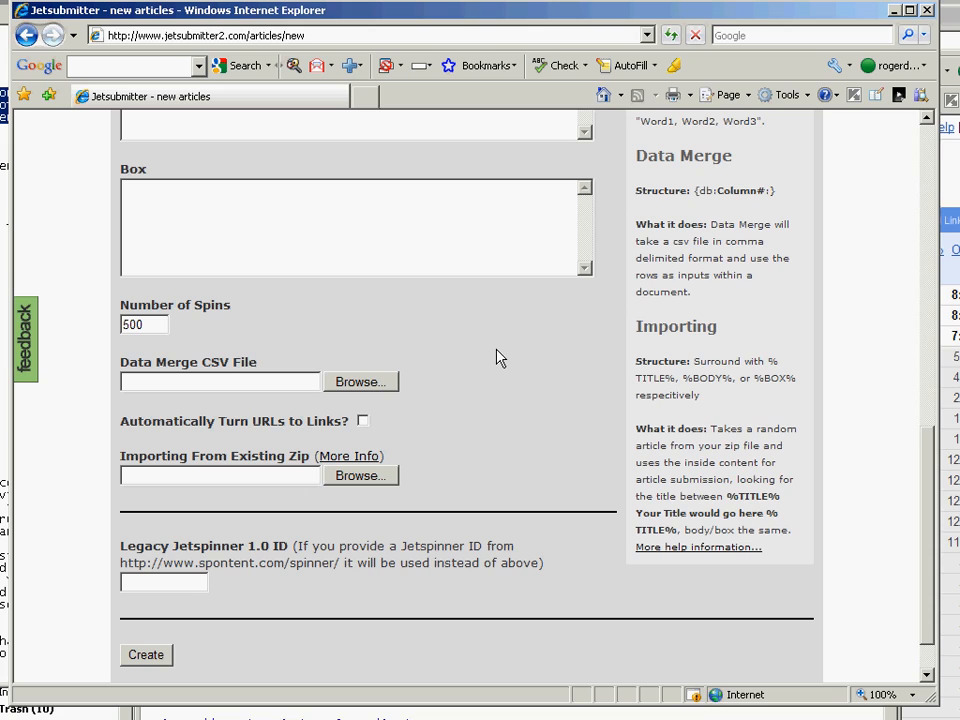
# Set the Number of Spins to 50 and try to create the article.
pyautogui.click(166, 324)
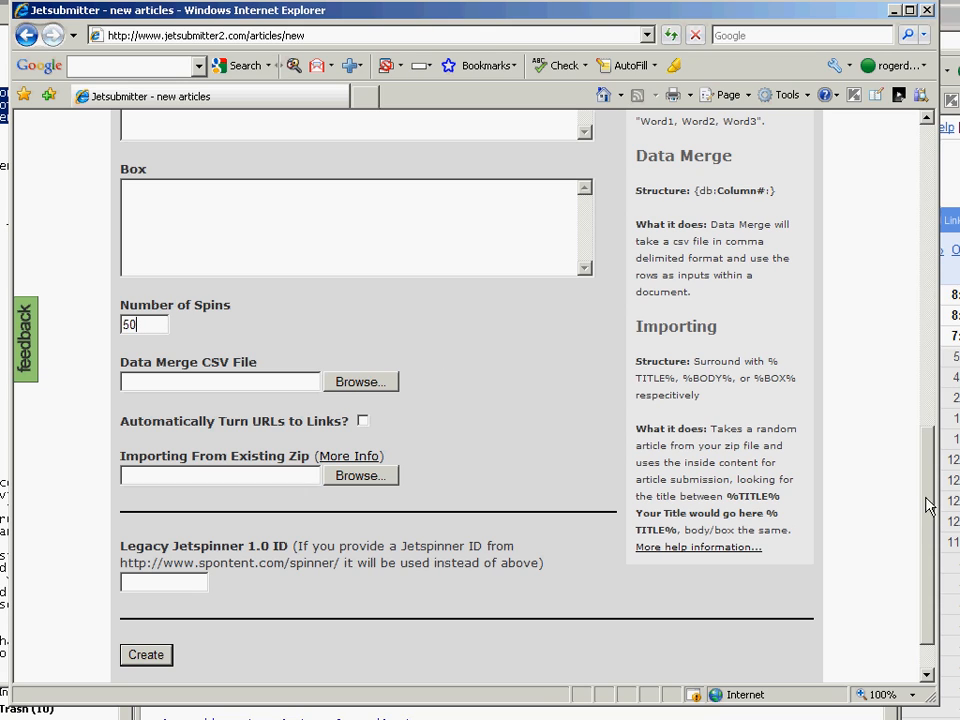
pyautogui.moveTo(926, 506); pyautogui.dragTo(853, 611)
pyautogui.click(156, 604)
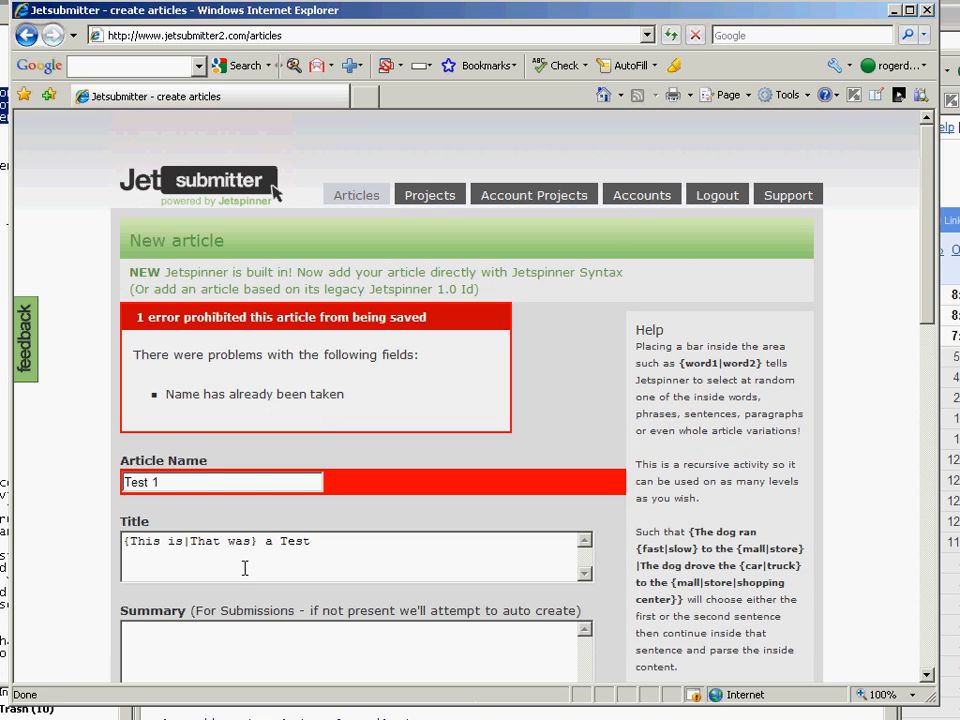
# Change the article name to "Test 12" and try to create the article.
pyautogui.click(191, 484)
pyautogui.write('2')
pyautogui.click(929, 580)
pyautogui.click(929, 580)
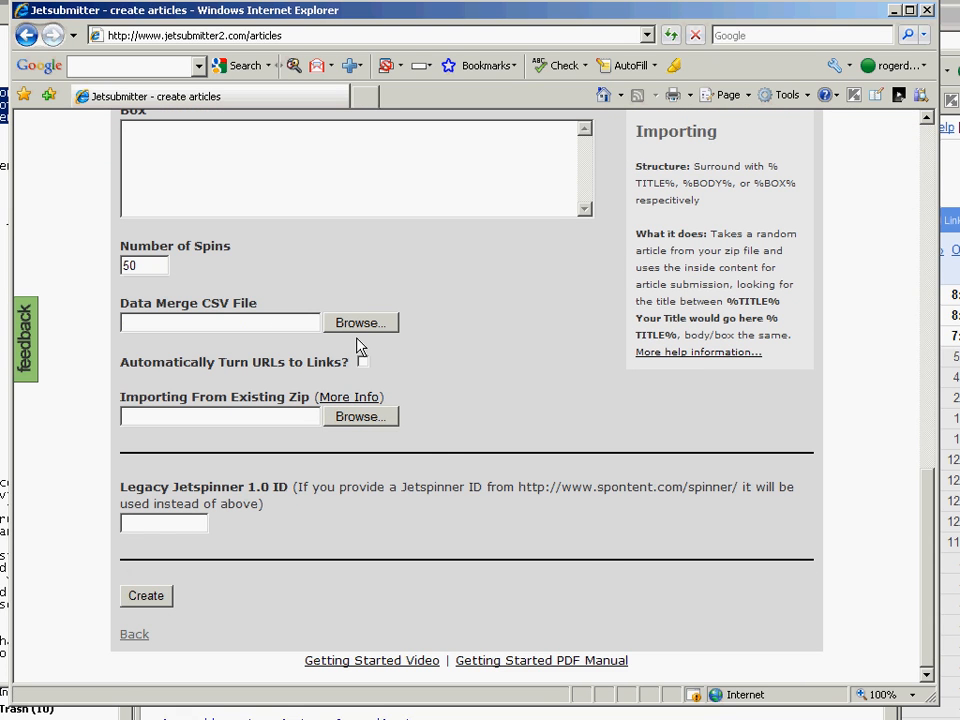
pyautogui.click(146, 595)
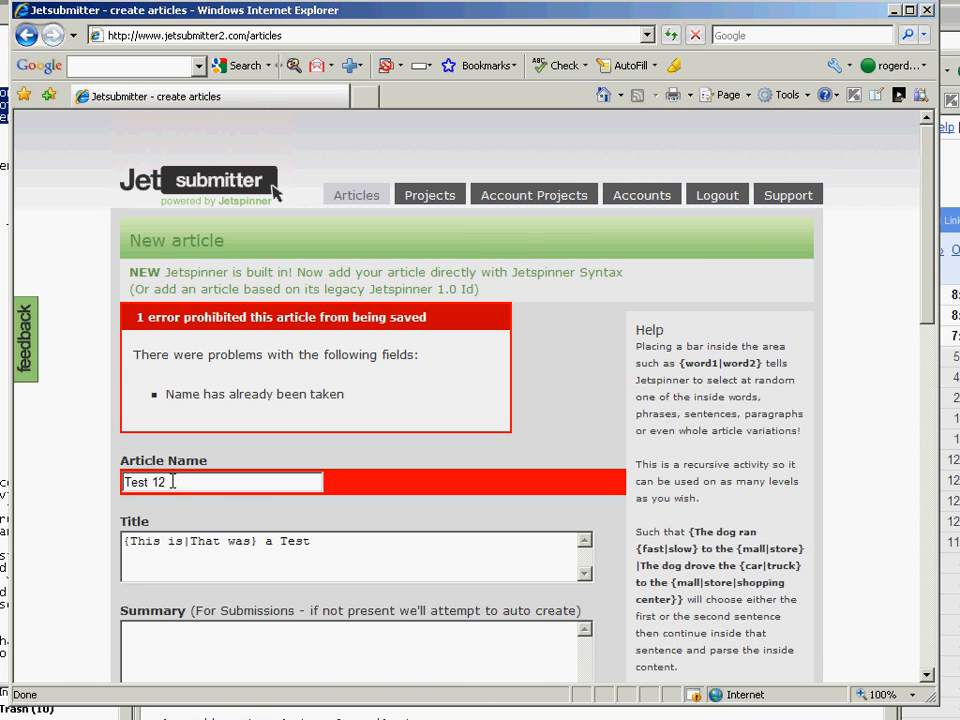
# Replace the article name with a different, unused one and create the article with 50 spins.
pyautogui.tripleClick(172, 481)
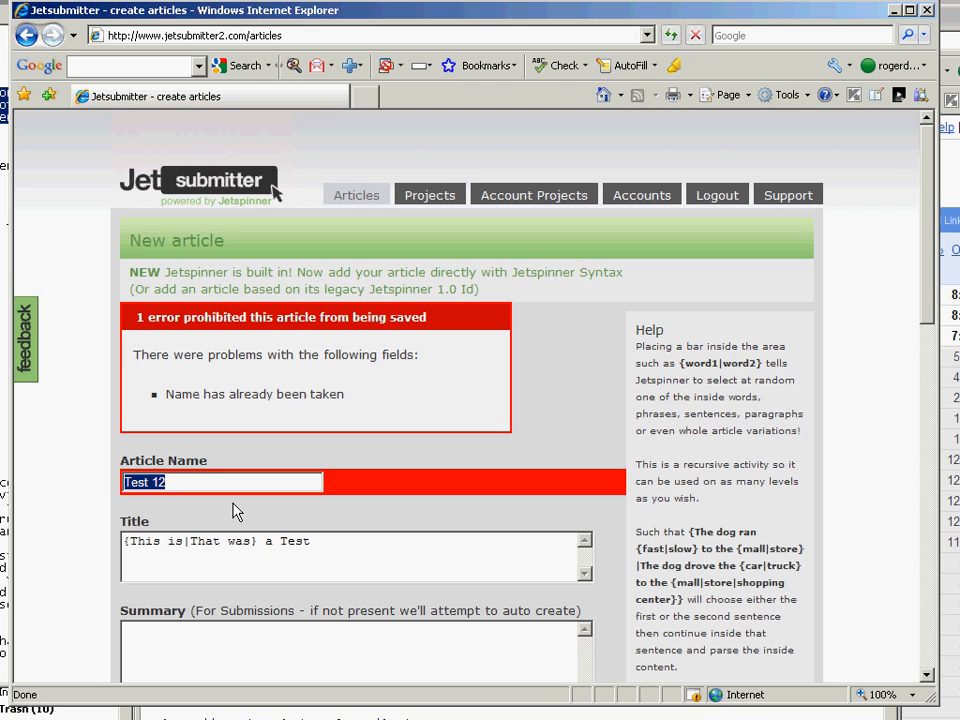
pyautogui.write('T')
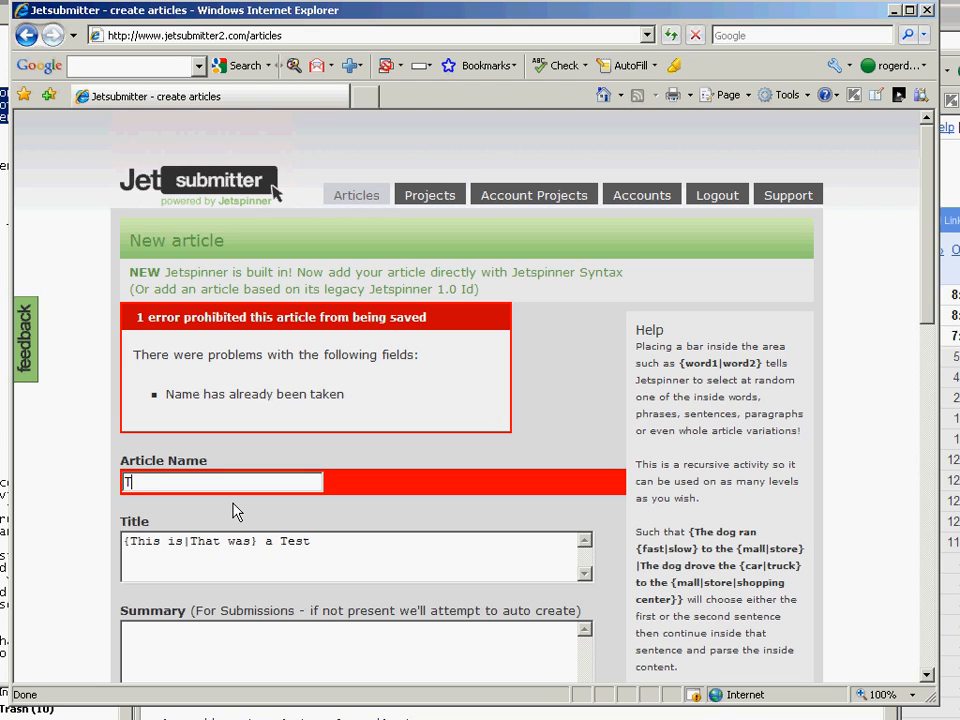
pyautogui.write('22')
pyautogui.click(926, 638)
pyautogui.click(926, 638)
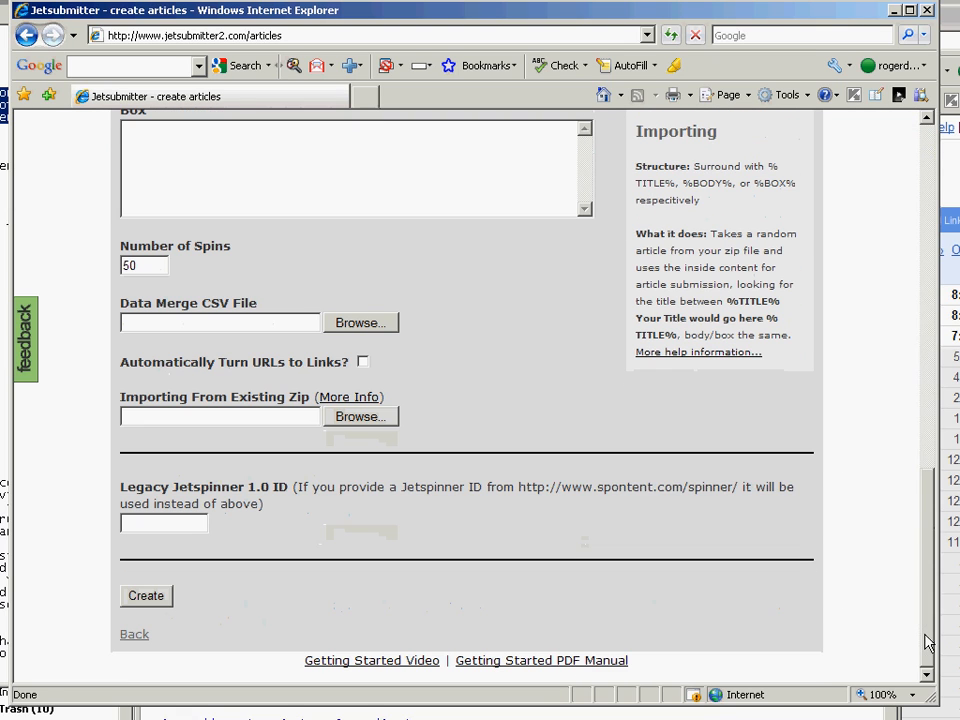
pyautogui.click(150, 600)
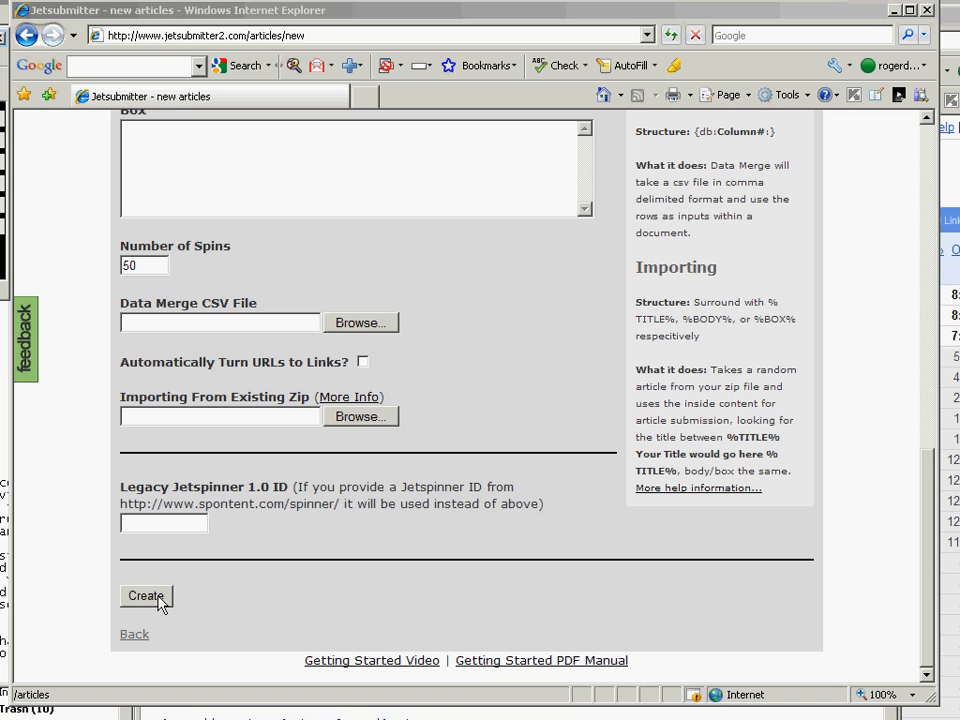
pyautogui.click(158, 598)
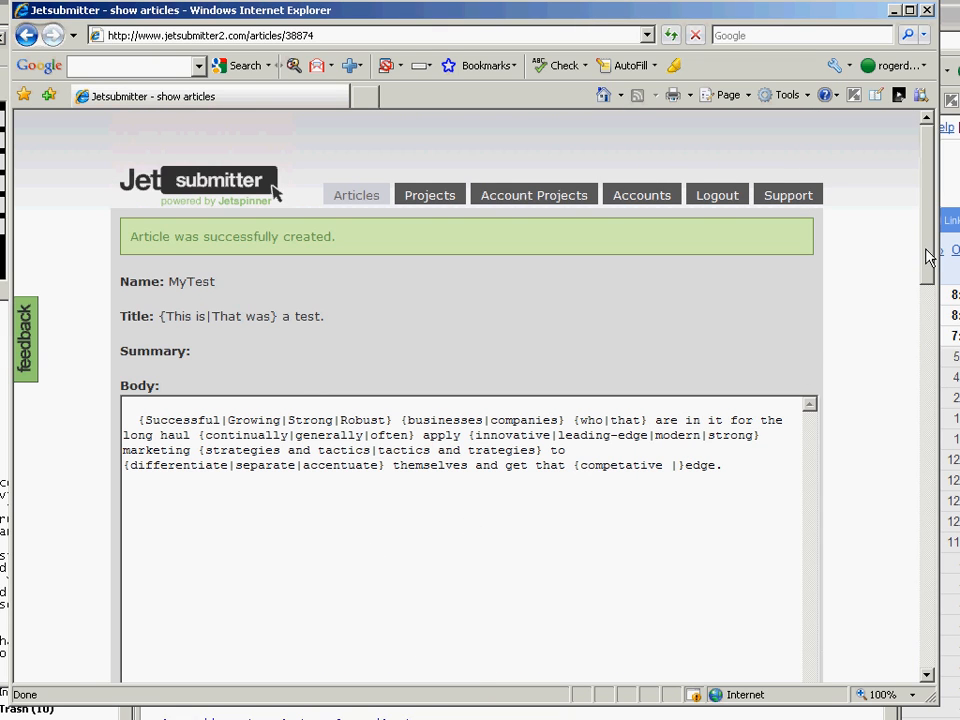
# Compare the created article's spin-syntax title and body with its Randomly Spun Title and Randomly Spun Body.
pyautogui.moveTo(928, 256); pyautogui.dragTo(932, 294)
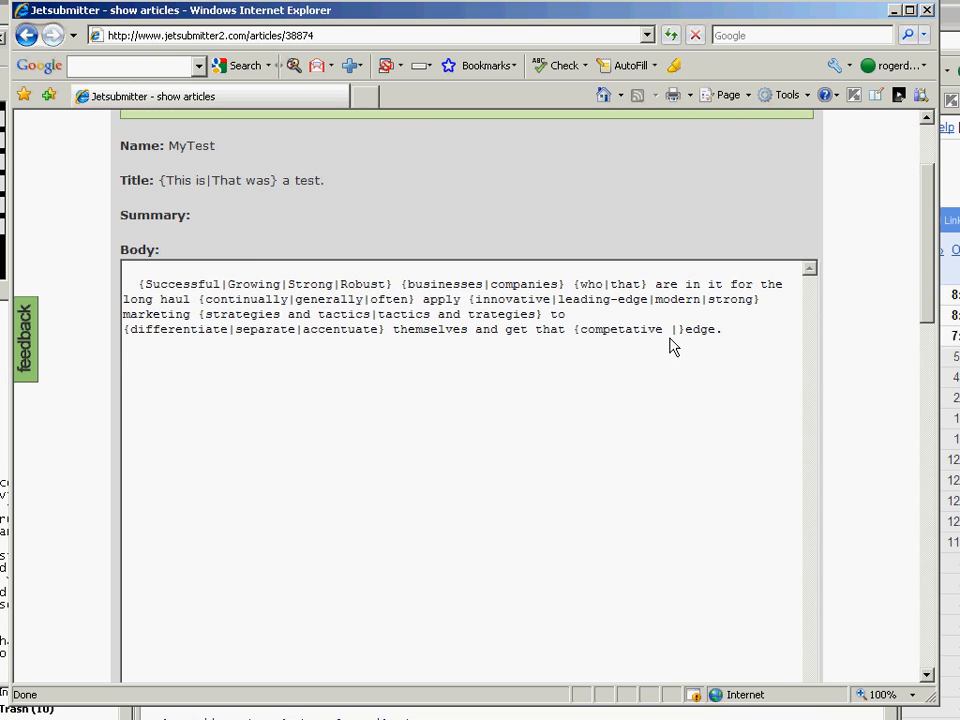
pyautogui.moveTo(724, 328); pyautogui.dragTo(103, 281)
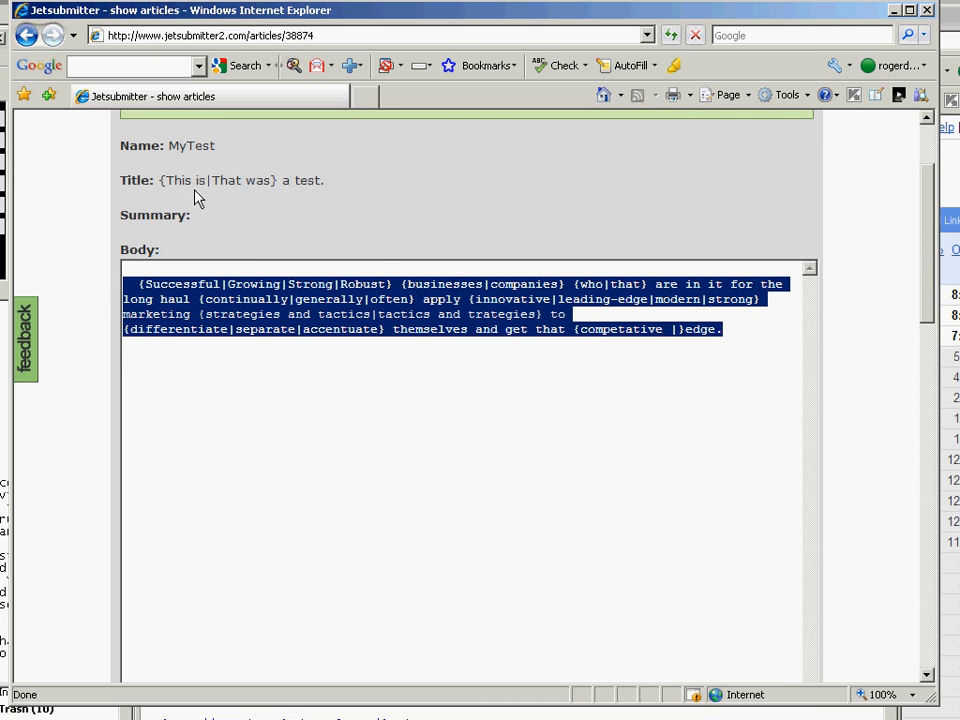
pyautogui.moveTo(159, 181); pyautogui.dragTo(323, 183)
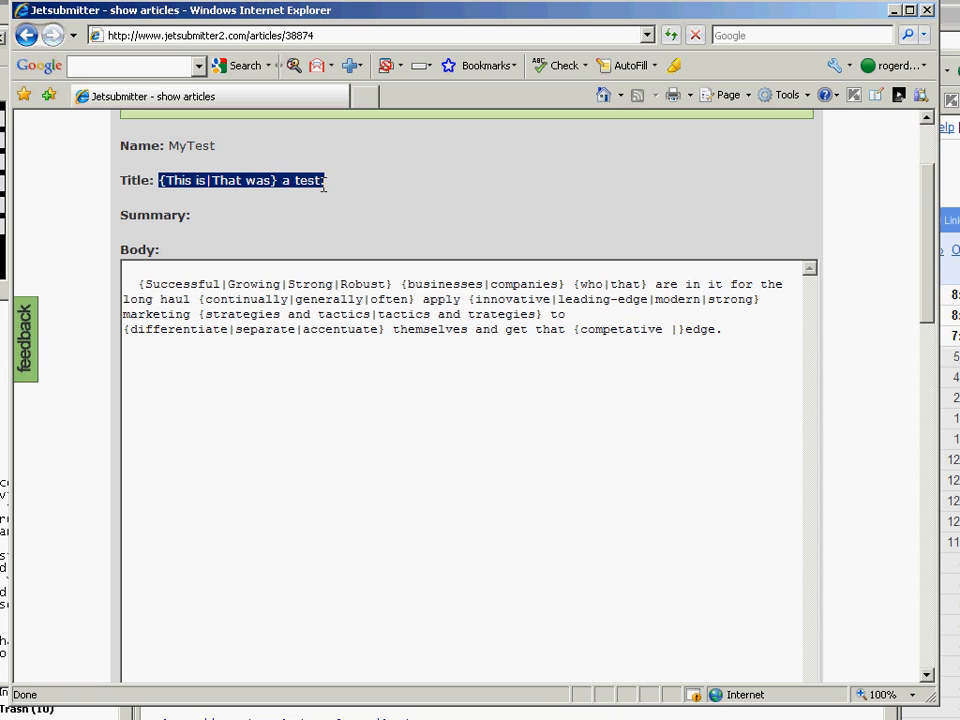
pyautogui.moveTo(934, 203); pyautogui.dragTo(938, 386)
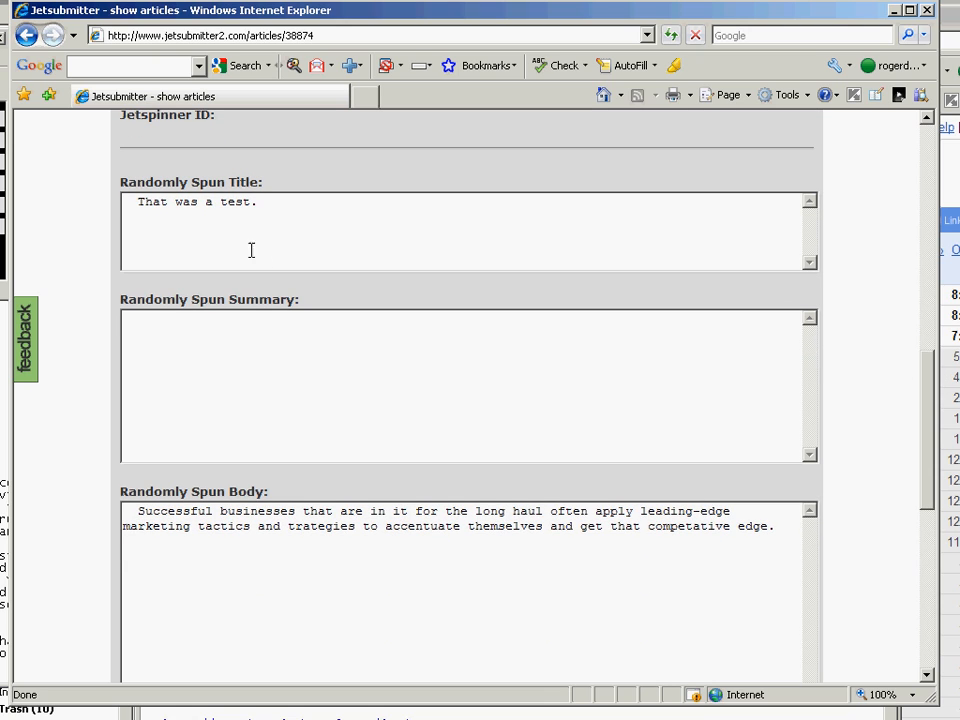
pyautogui.moveTo(137, 203)
pyautogui.mouseDown()
pyautogui.moveTo(189, 214)
pyautogui.moveTo(197, 203)
pyautogui.moveTo(141, 202)
pyautogui.mouseUp()
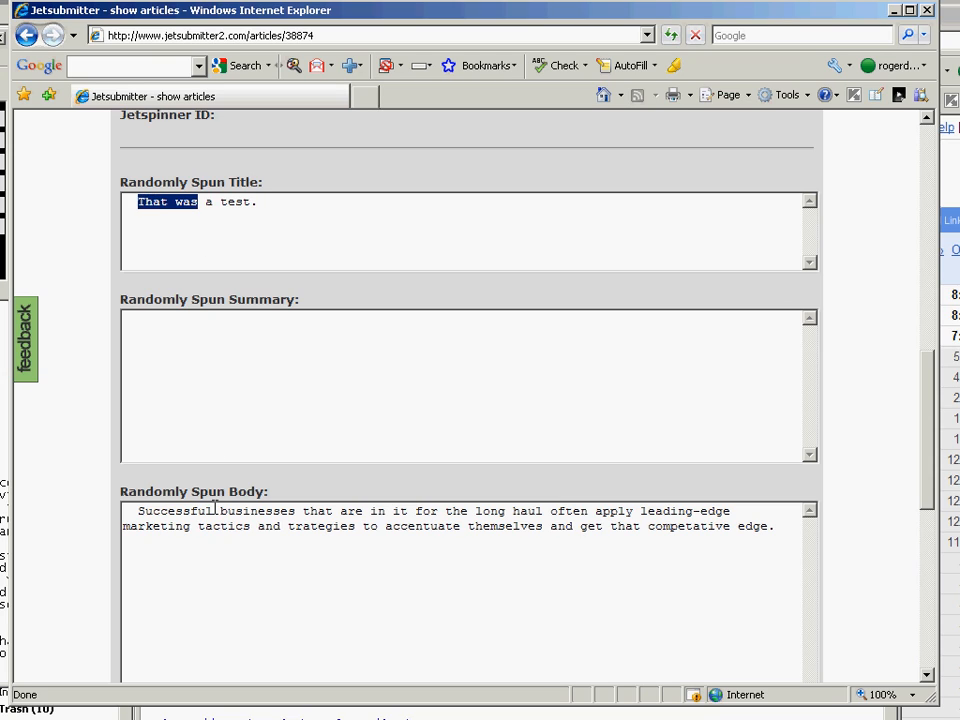
pyautogui.moveTo(137, 513); pyautogui.dragTo(213, 513)
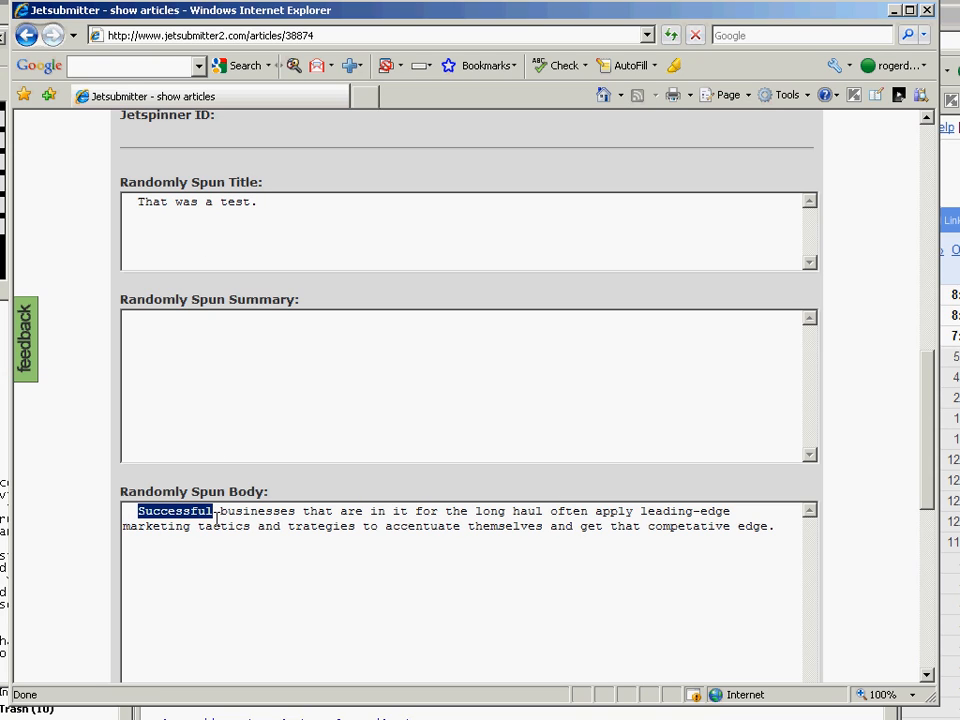
pyautogui.moveTo(219, 512); pyautogui.dragTo(297, 512)
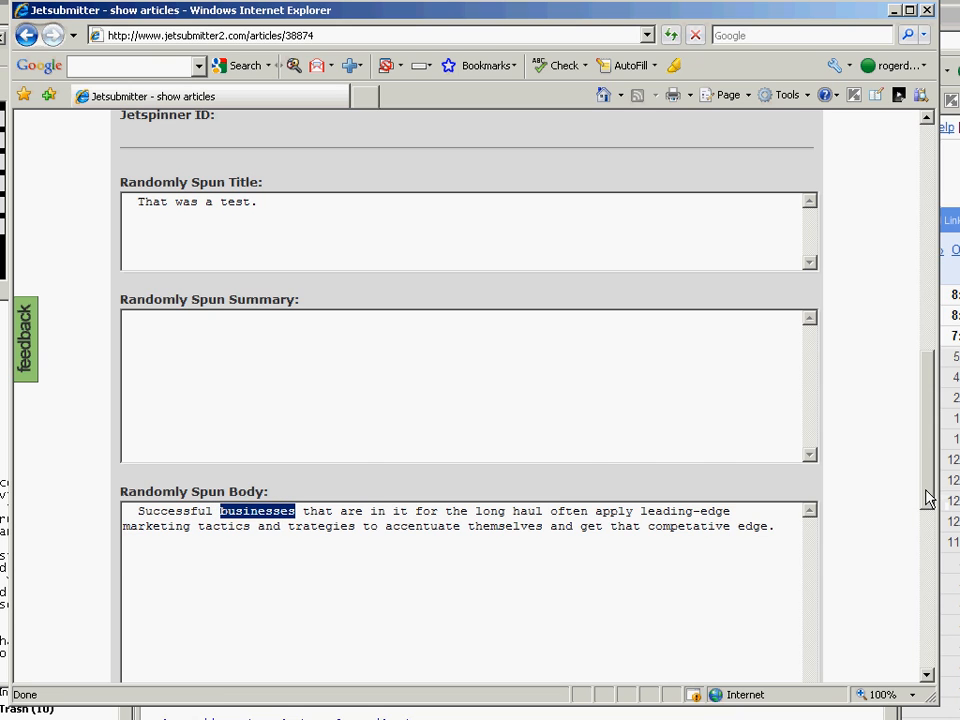
pyautogui.moveTo(926, 491); pyautogui.dragTo(943, 683)
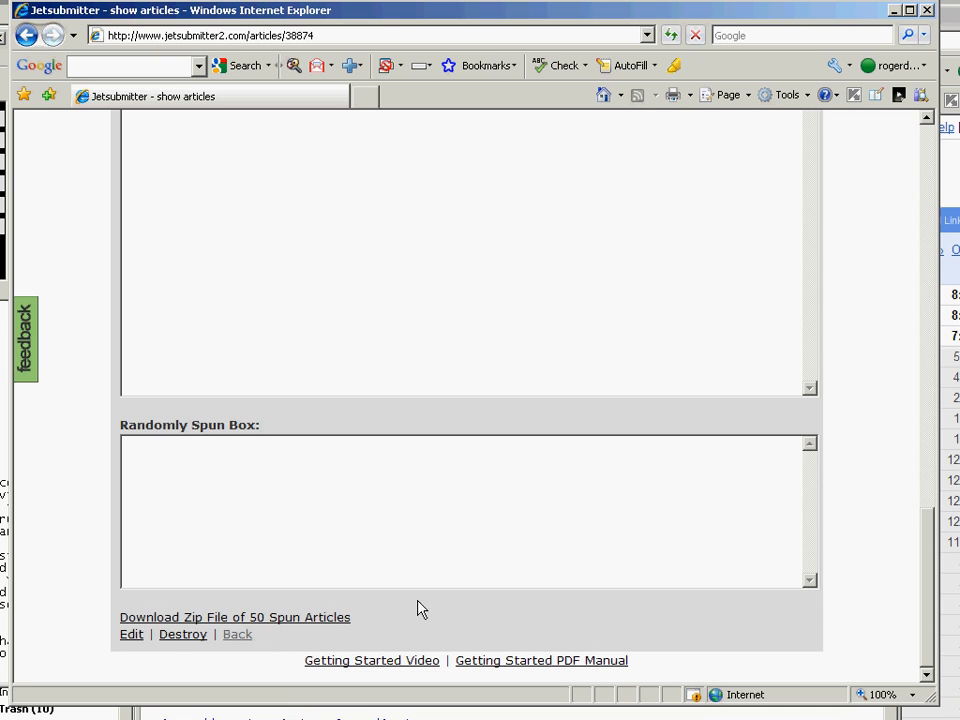
pyautogui.moveTo(922, 537); pyautogui.dragTo(921, 401)
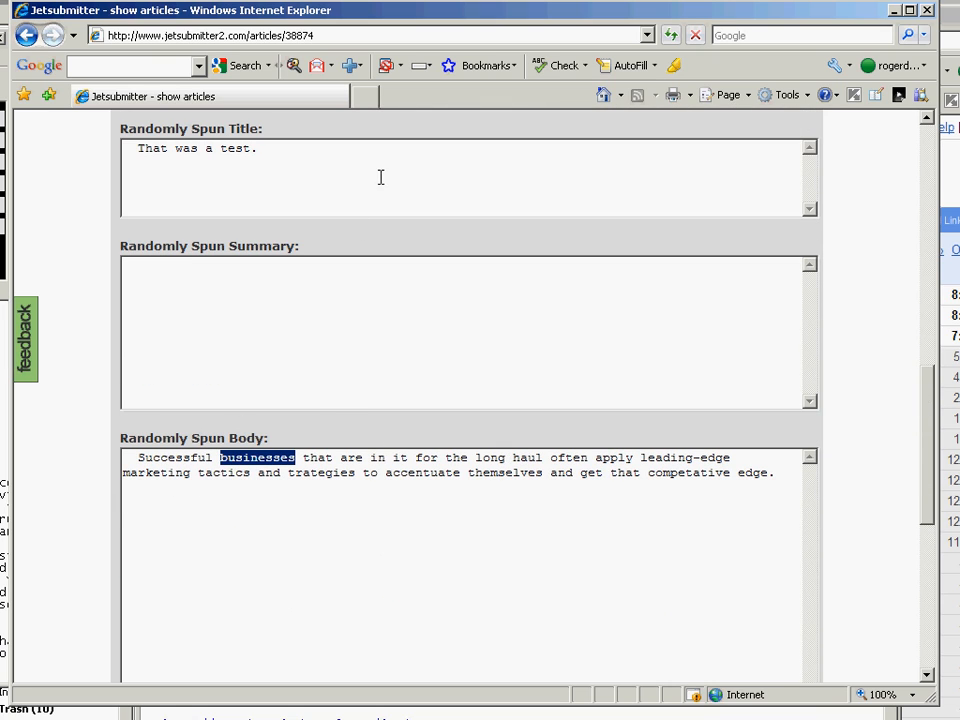
# Reload the article page twice to generate new random spins and compare the wording of the Randomly Spun Body.
pyautogui.click(670, 36)
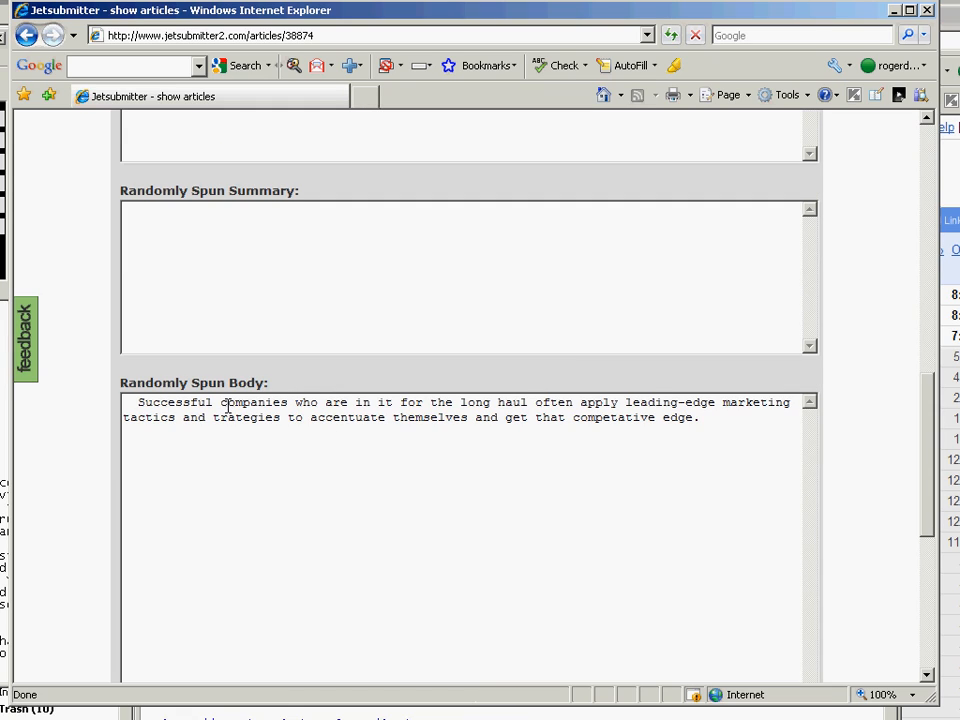
pyautogui.moveTo(228, 405); pyautogui.dragTo(288, 405)
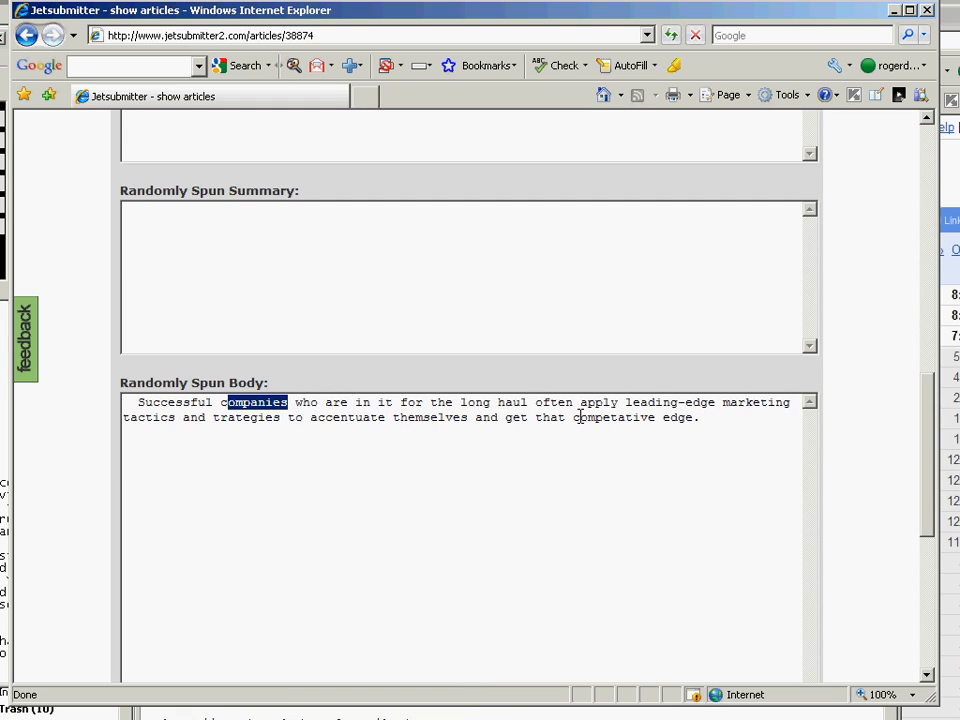
pyautogui.moveTo(579, 416); pyautogui.dragTo(660, 422)
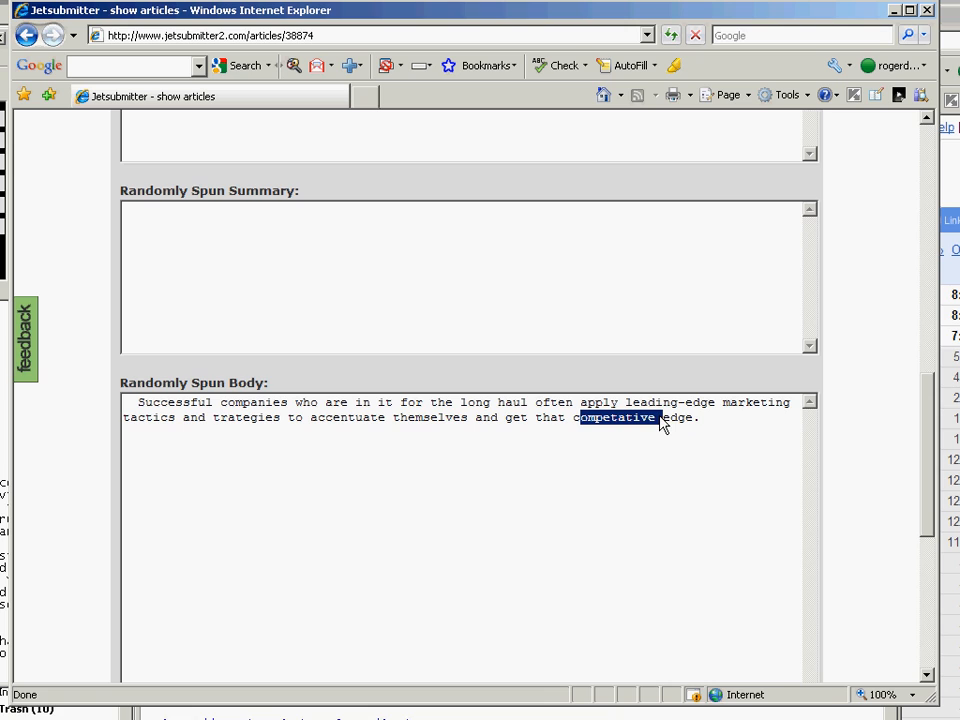
pyautogui.click(668, 38)
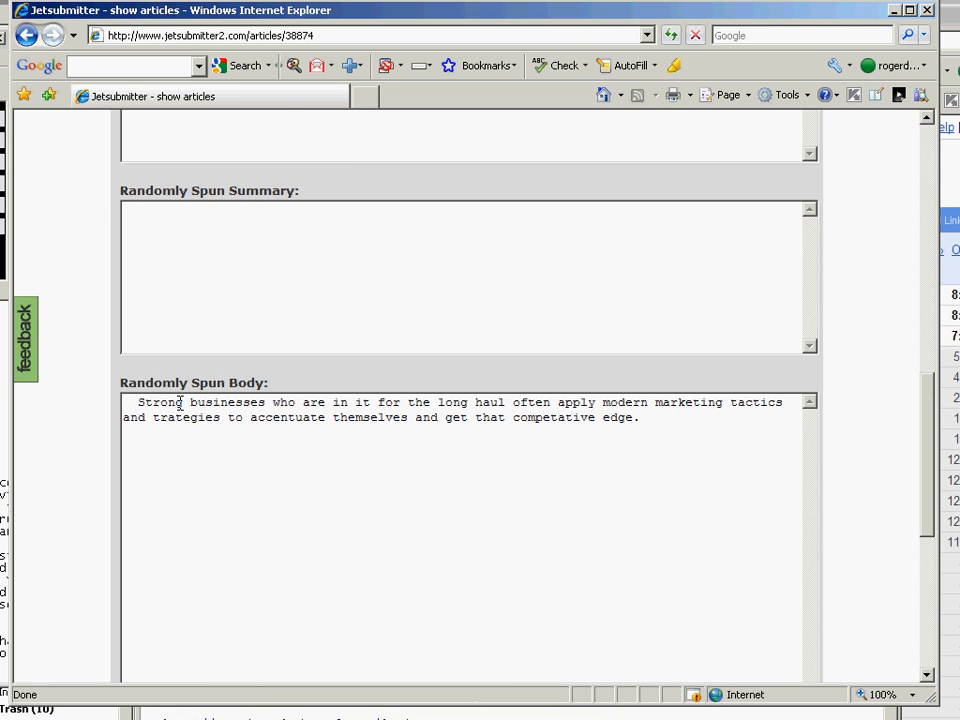
# Examine the varied words in the Randomly Spun Body, reload the article page for a new spin, and compare its wording.
pyautogui.click(136, 401)
pyautogui.moveTo(136, 401); pyautogui.dragTo(216, 398)
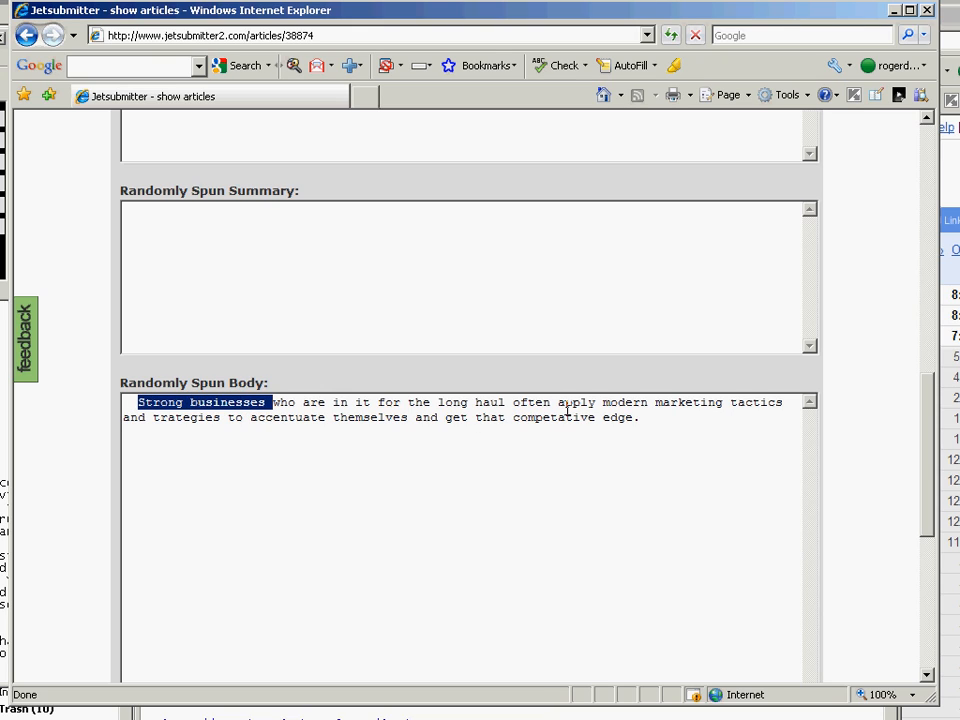
pyautogui.moveTo(604, 402); pyautogui.dragTo(686, 402)
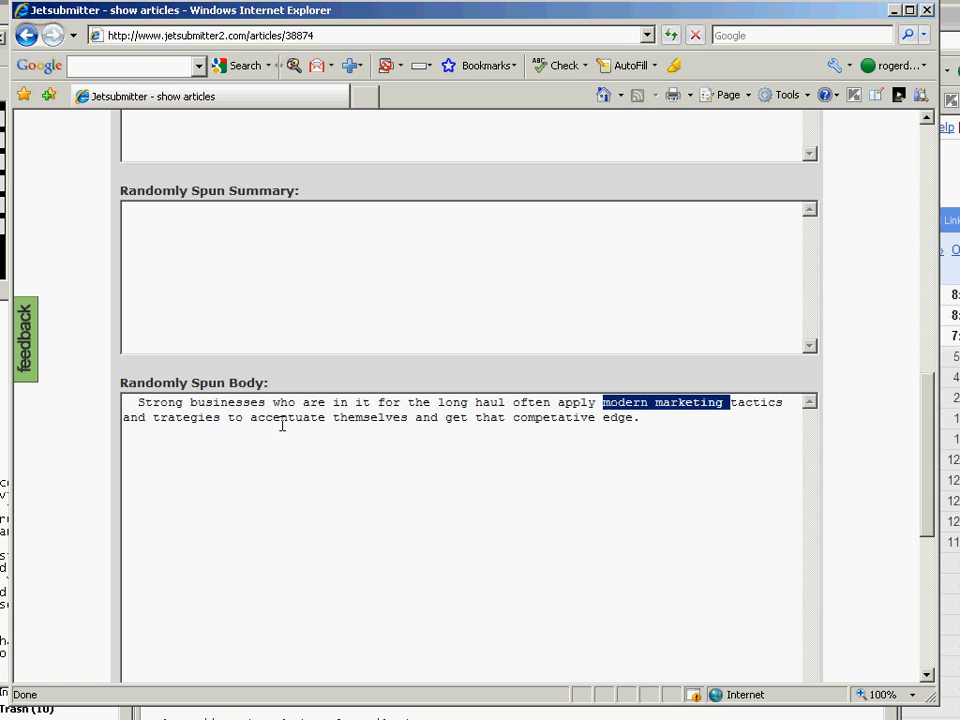
pyautogui.moveTo(281, 420); pyautogui.dragTo(323, 420)
pyautogui.moveTo(250, 418); pyautogui.dragTo(332, 418)
pyautogui.click(672, 38)
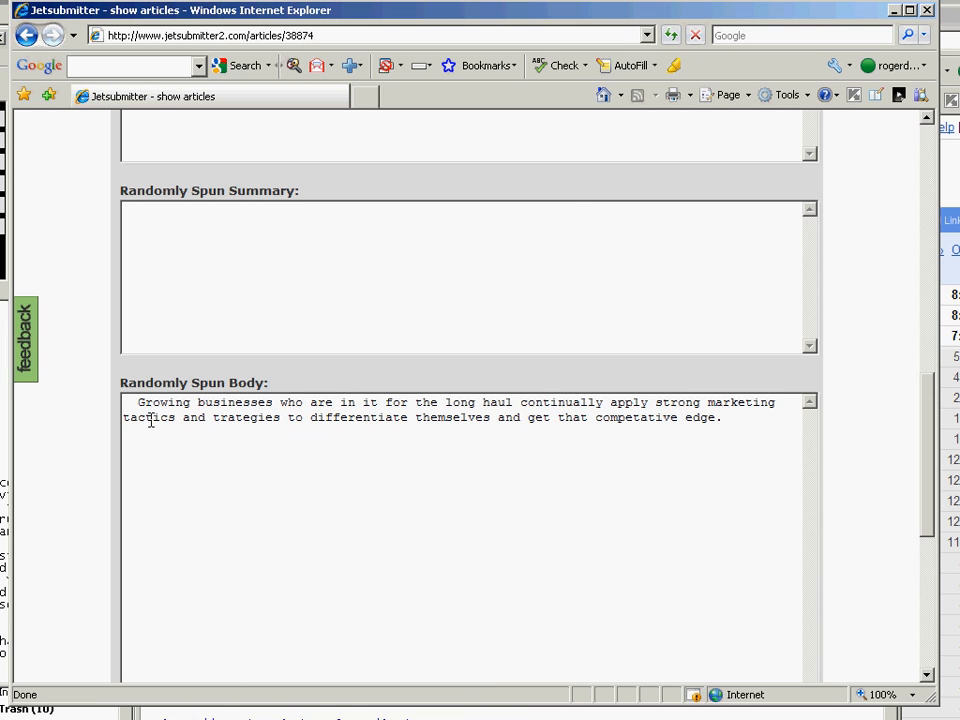
pyautogui.moveTo(656, 402); pyautogui.dragTo(776, 402)
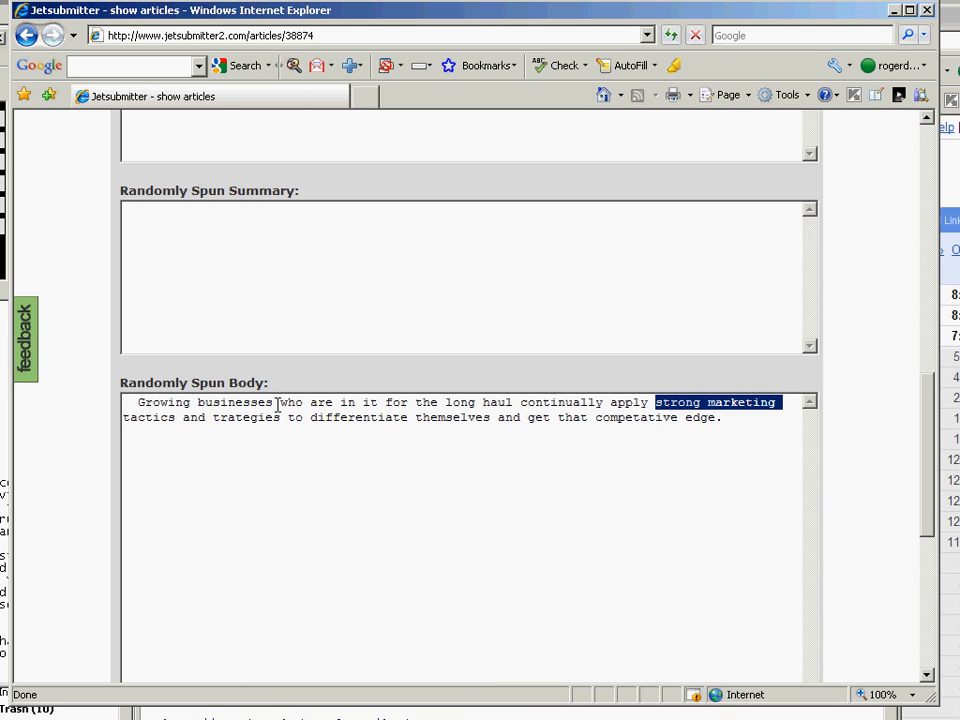
pyautogui.click(142, 403)
pyautogui.moveTo(142, 403); pyautogui.dragTo(273, 402)
pyautogui.click(199, 403)
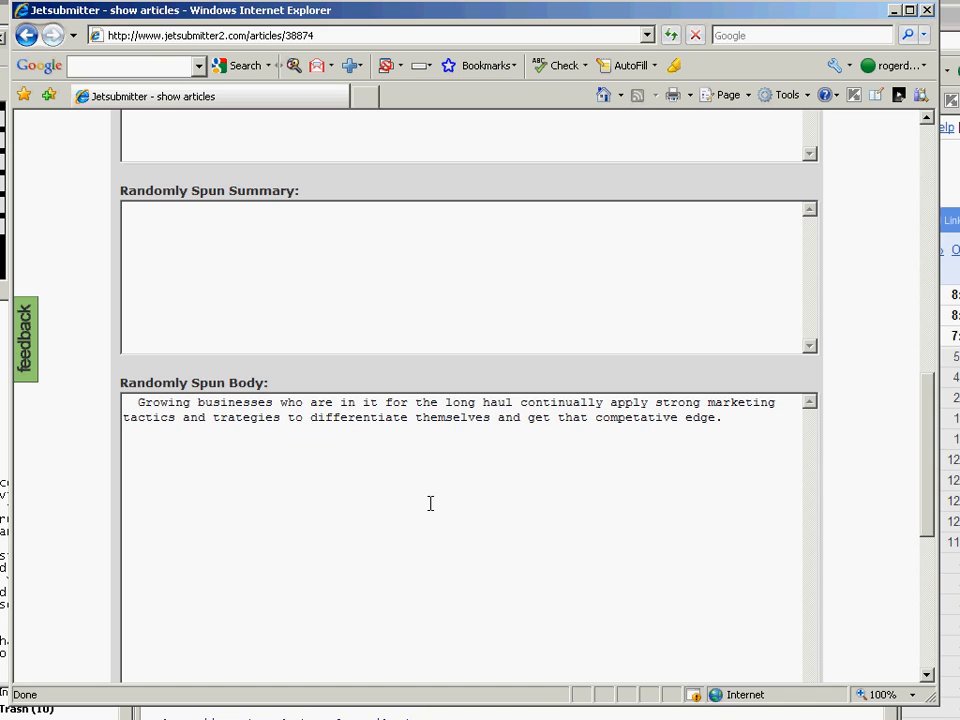
# Select the nested spin block with three sentence variations in the text notes, and open the article's current body for editing.
pyautogui.click(4, 420)
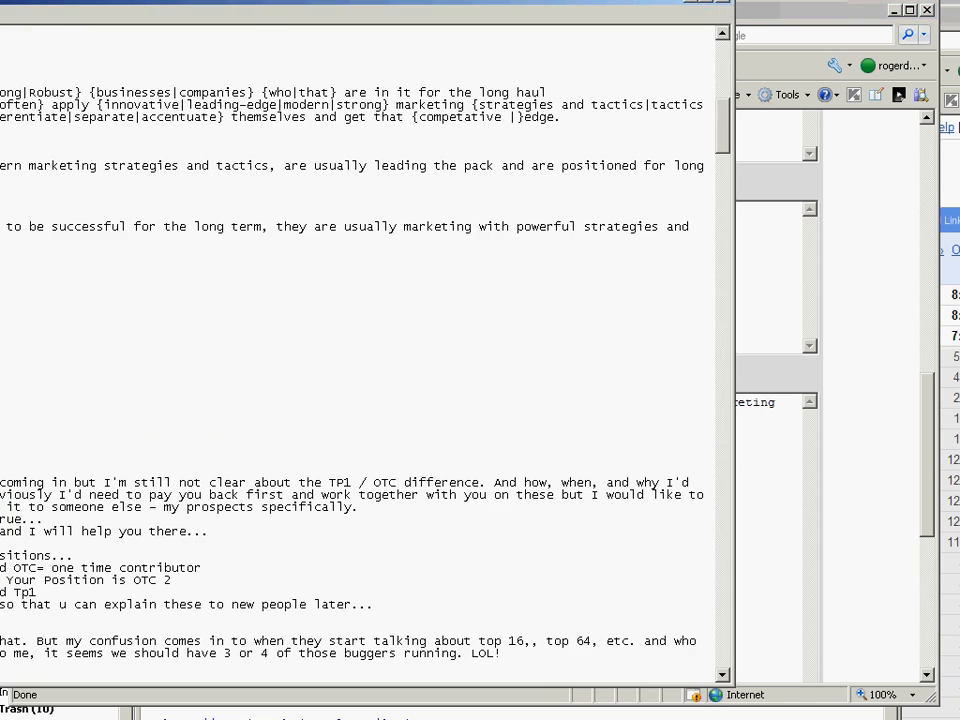
pyautogui.moveTo(0, 93); pyautogui.dragTo(0, 238)
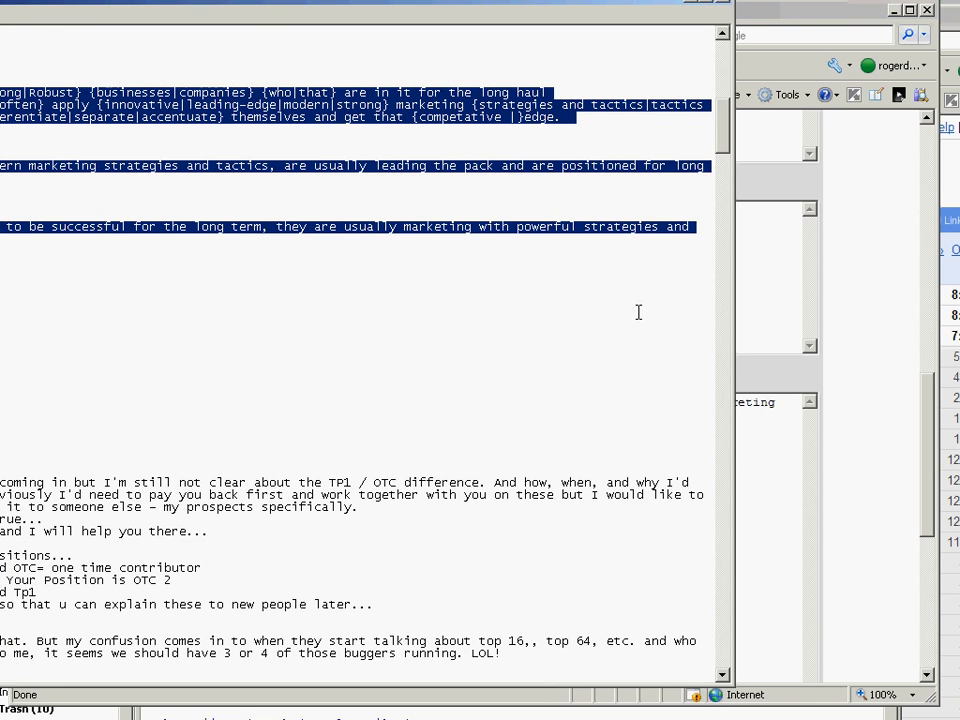
pyautogui.click(874, 409)
pyautogui.moveTo(934, 529); pyautogui.dragTo(930, 618)
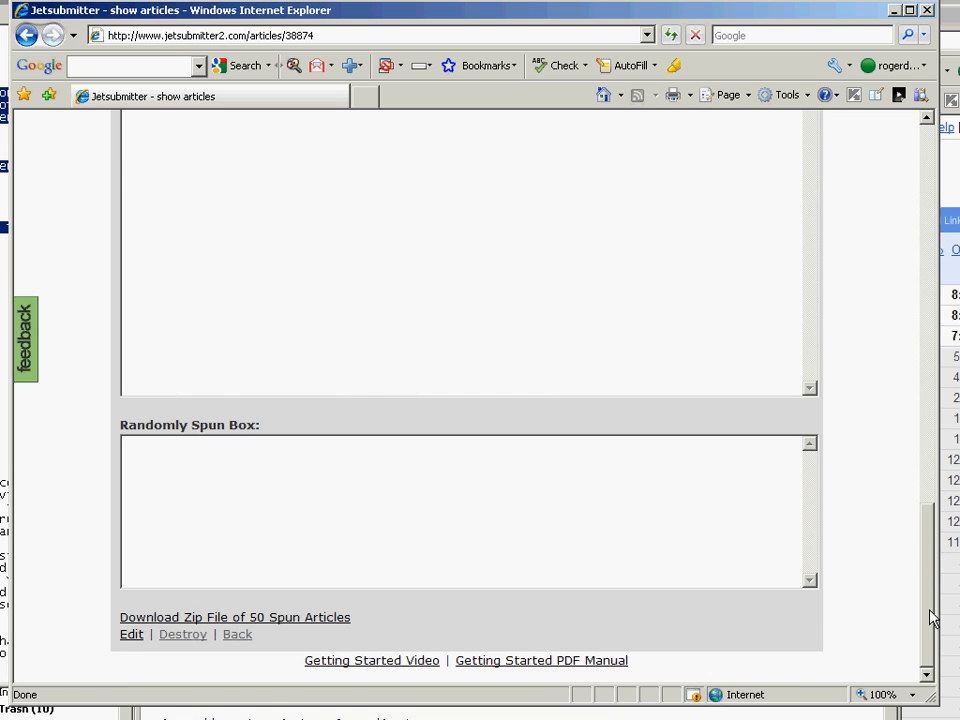
pyautogui.click(134, 640)
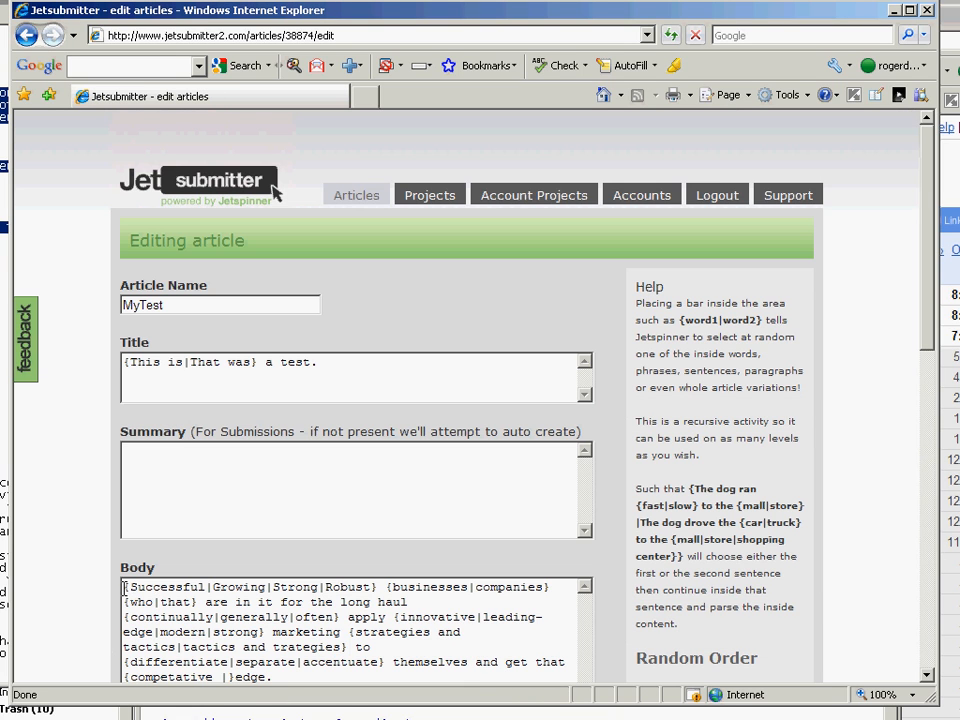
pyautogui.moveTo(124, 588); pyautogui.dragTo(329, 680)
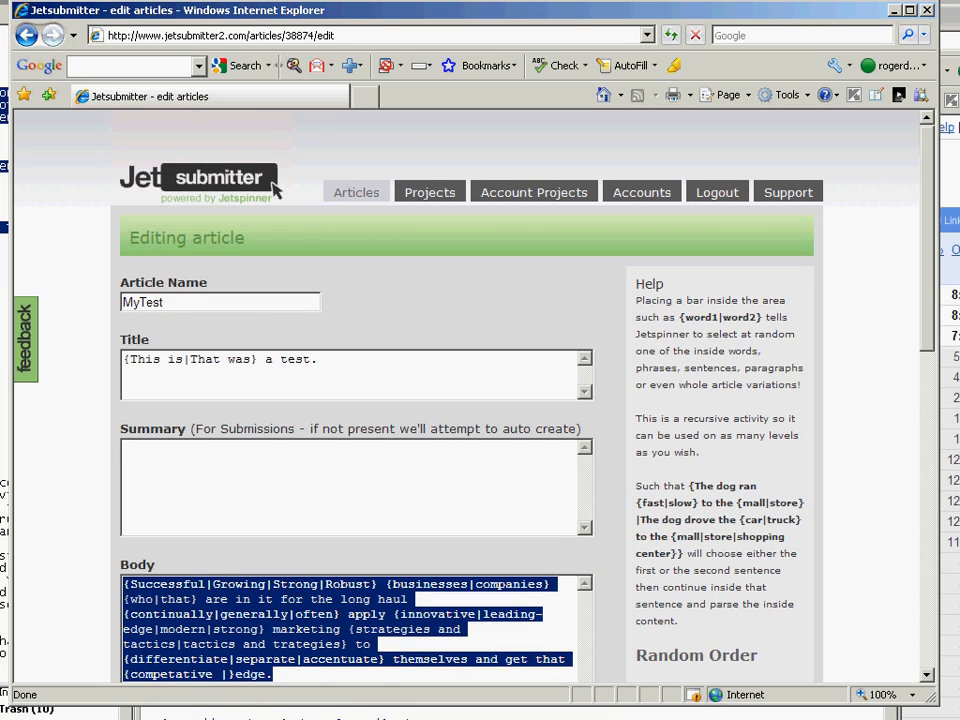
pyautogui.click(928, 676)
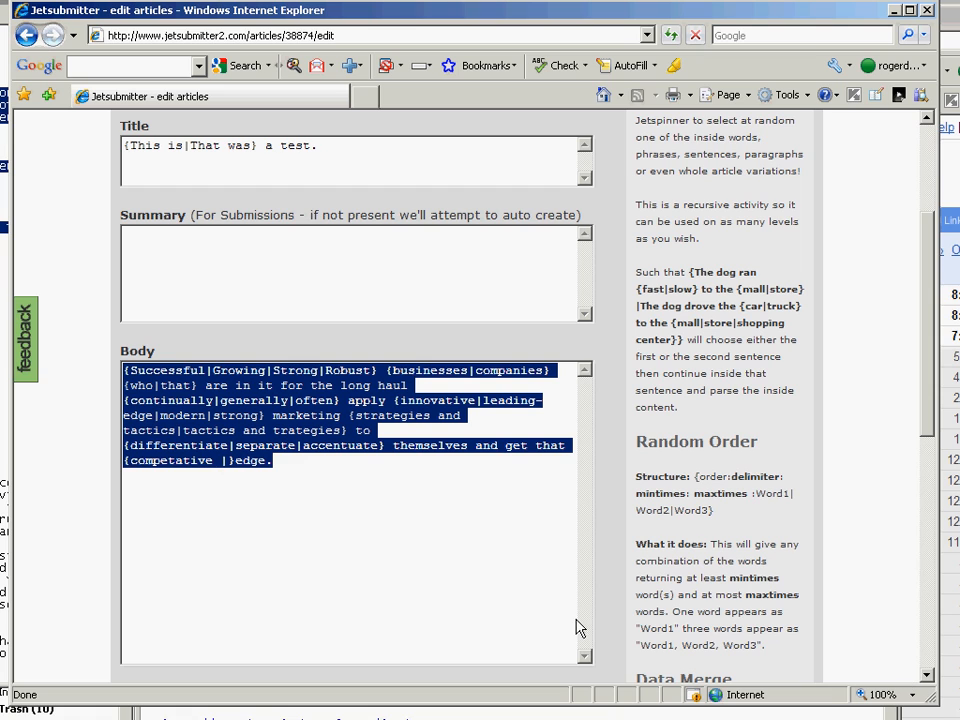
# Replace the article's Body with the nested three-variation spin block copied from the text notes, and update the article.
pyautogui.click(4, 350)
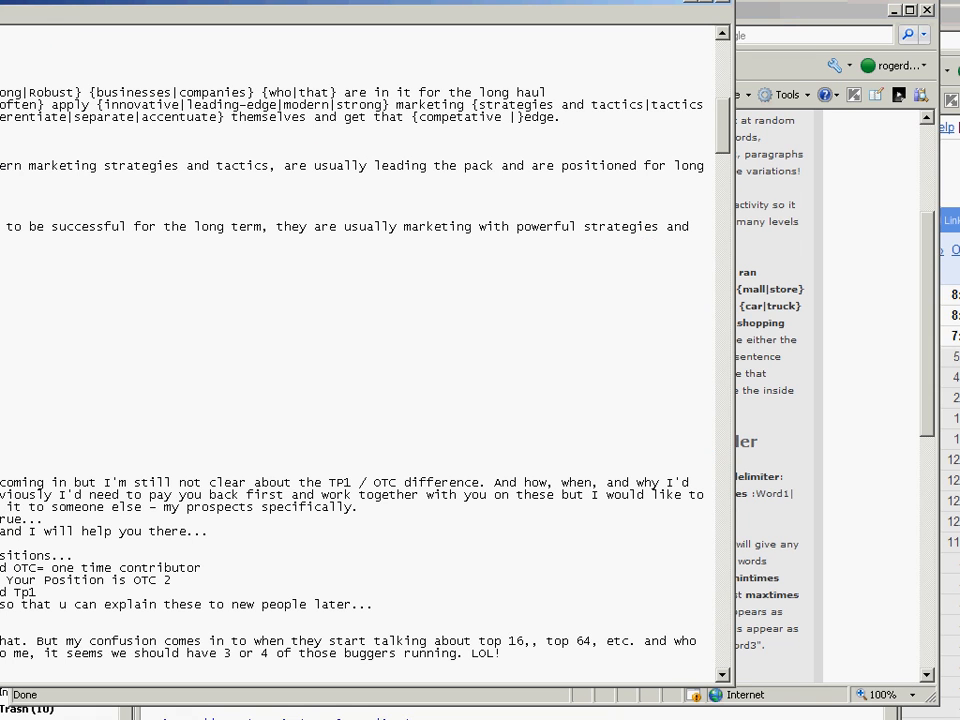
pyautogui.moveTo(2, 92); pyautogui.dragTo(2, 238)
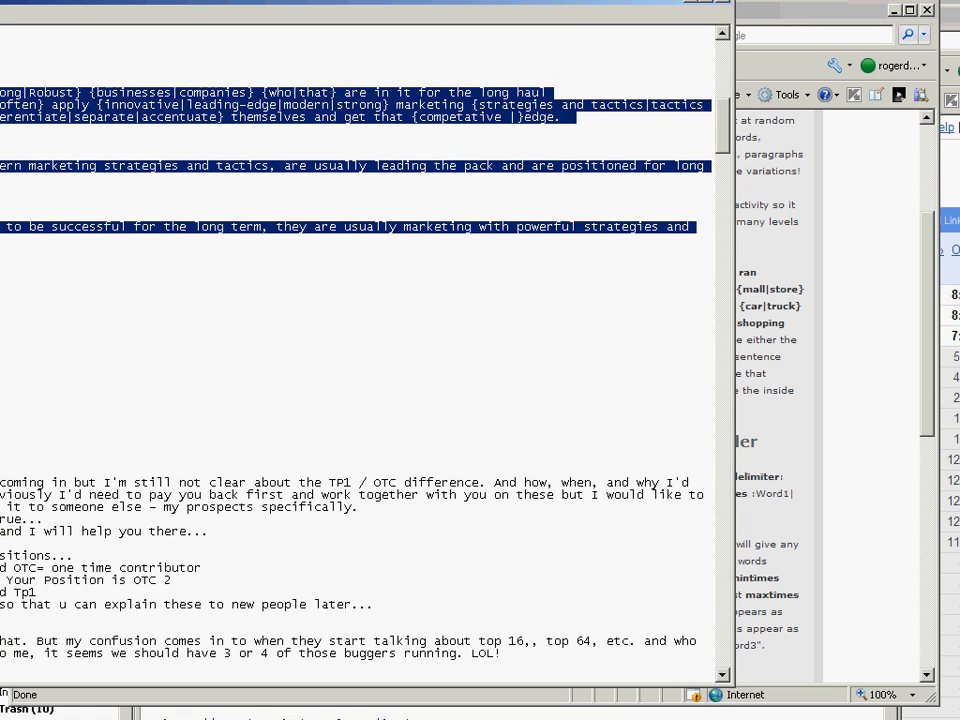
pyautogui.click(905, 585)
pyautogui.moveTo(343, 538); pyautogui.dragTo(112, 377)
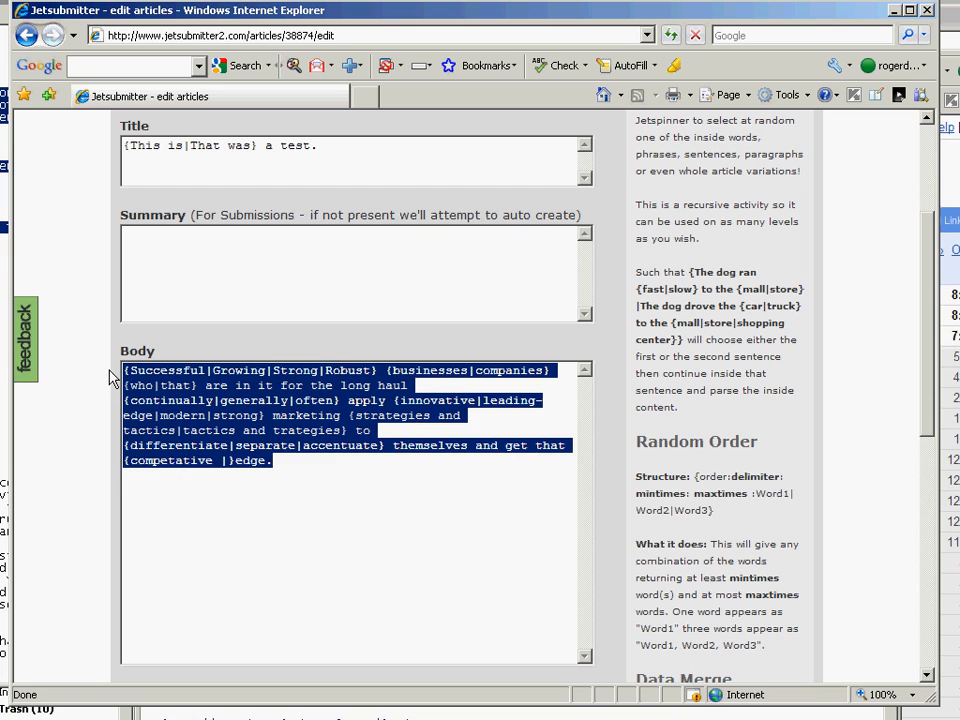
pyautogui.press('Delete')
pyautogui.hotkey('ctrl', 'v')
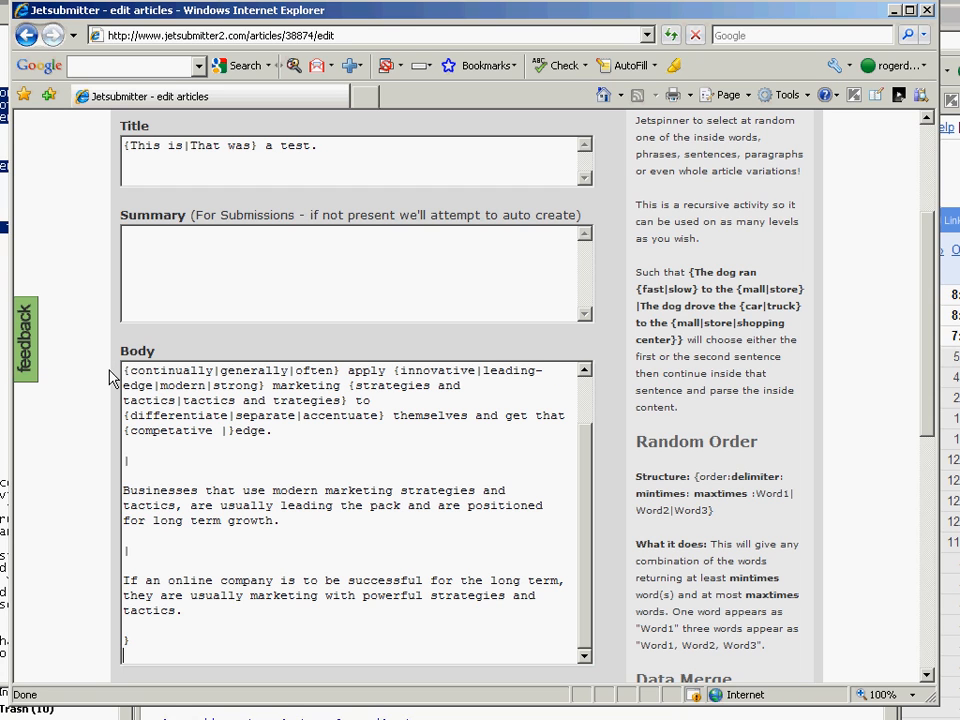
pyautogui.scroll(-2, 938, 460)
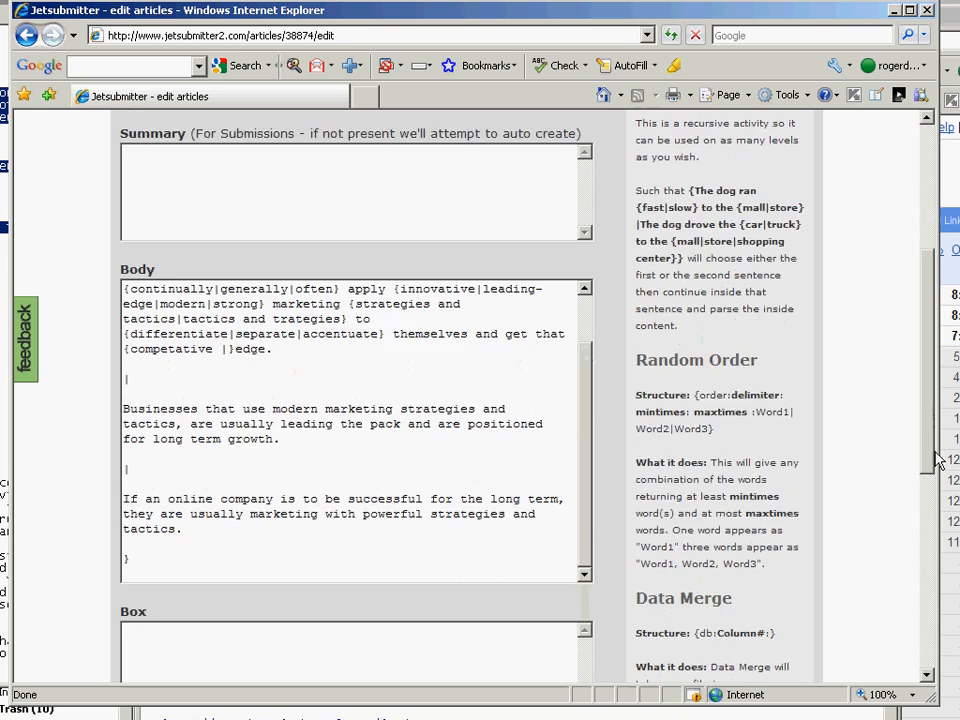
pyautogui.scroll(-5, 938, 460)
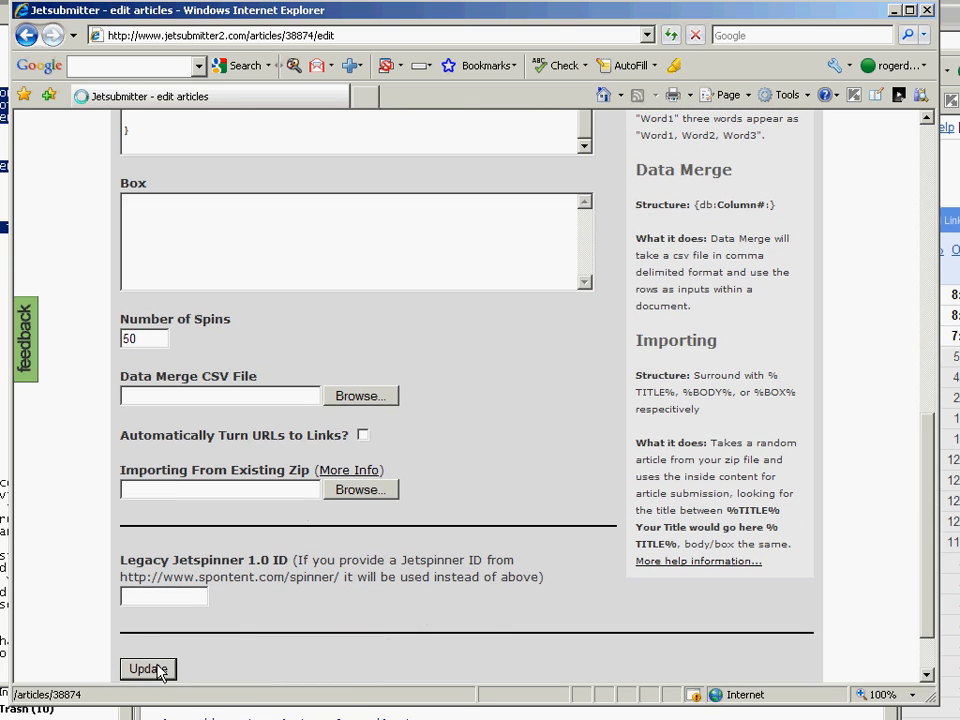
pyautogui.click(150, 669)
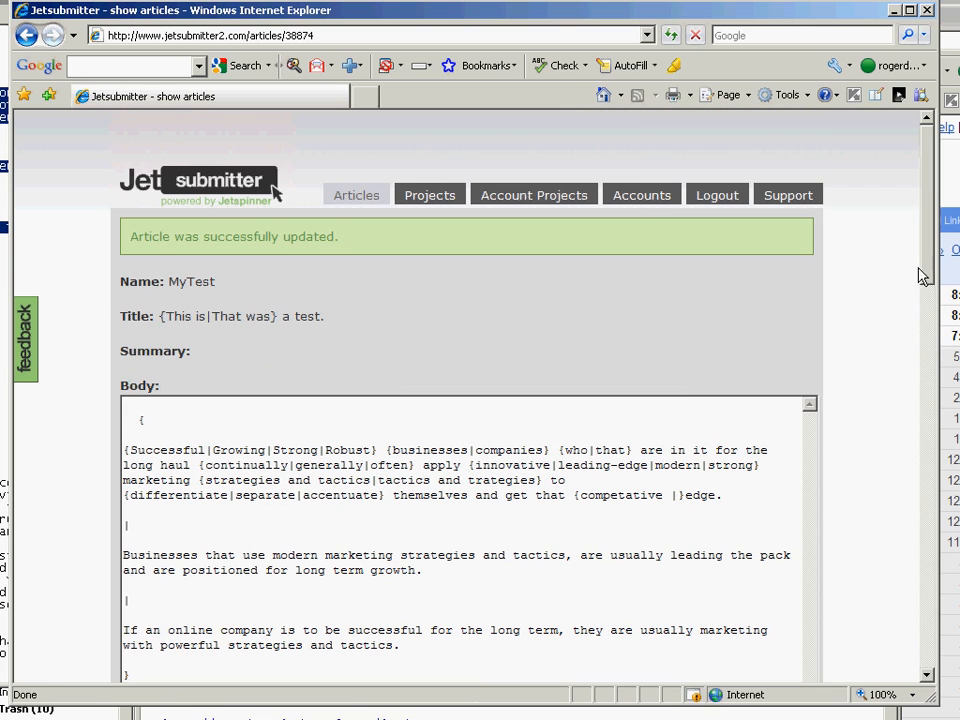
# Reload the article page repeatedly and compare each Randomly Spun Body with the three variations in the nested Body syntax.
pyautogui.moveTo(921, 275); pyautogui.dragTo(928, 525)
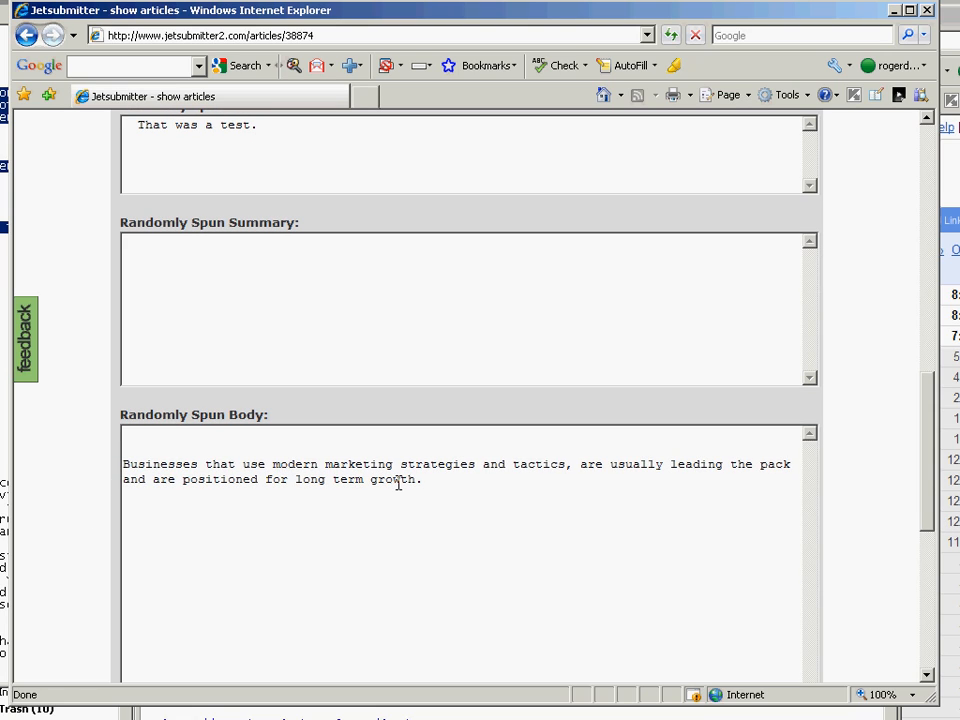
pyautogui.click(670, 38)
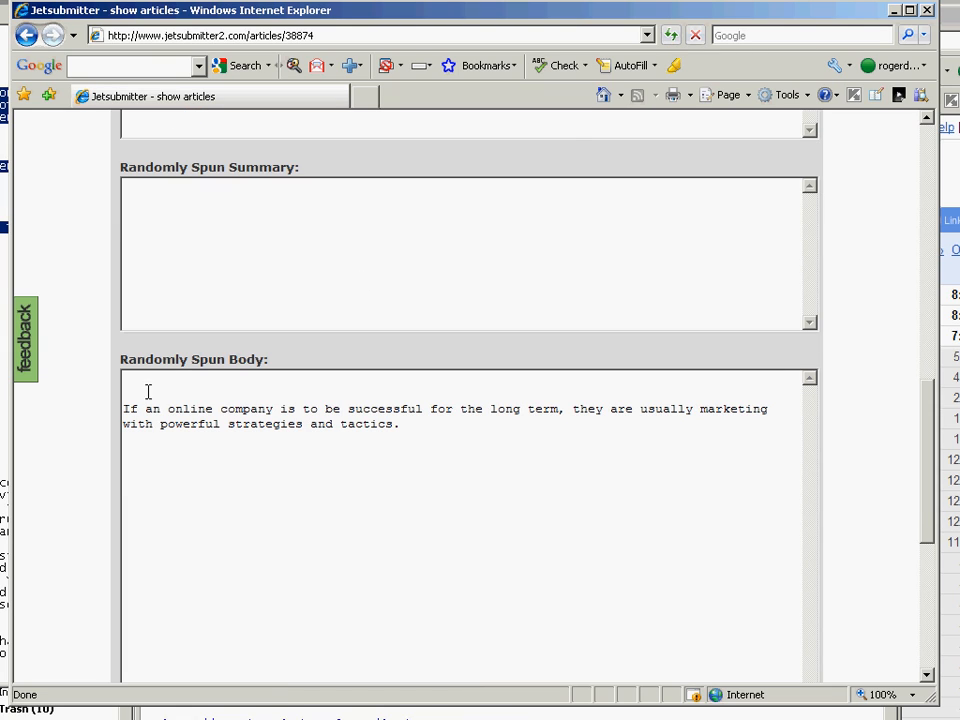
pyautogui.moveTo(122, 408); pyautogui.dragTo(459, 423)
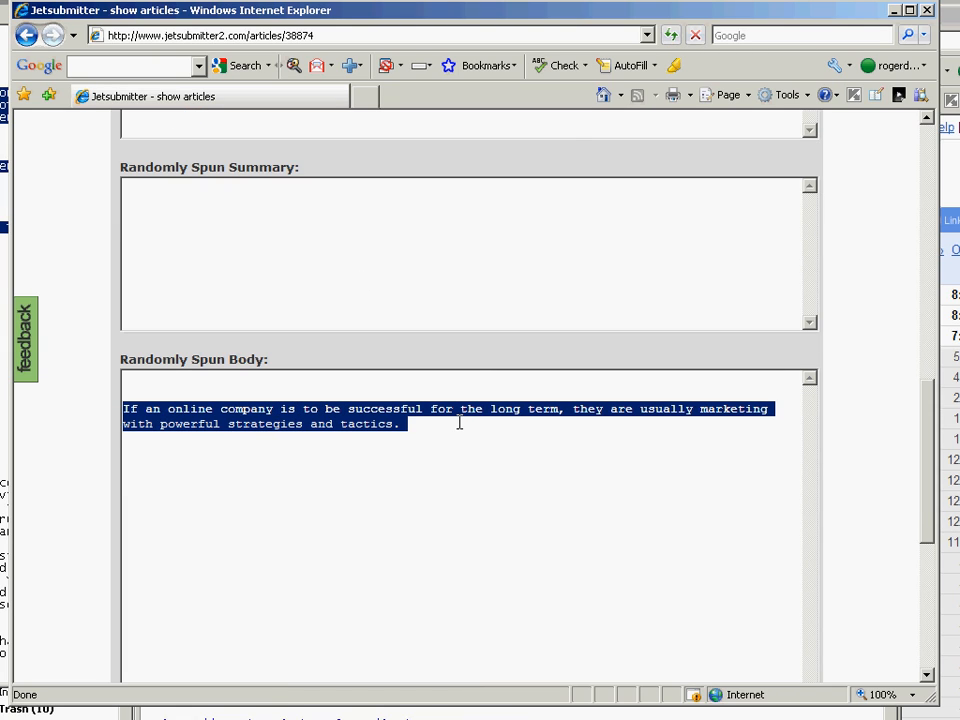
pyautogui.click(669, 40)
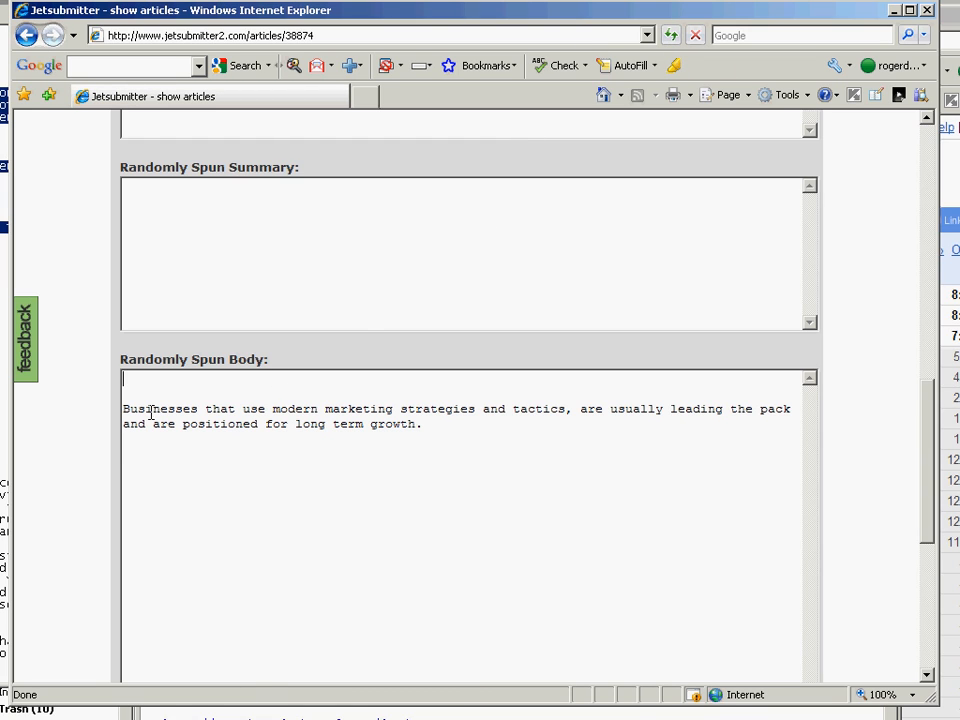
pyautogui.moveTo(122, 392); pyautogui.dragTo(279, 437)
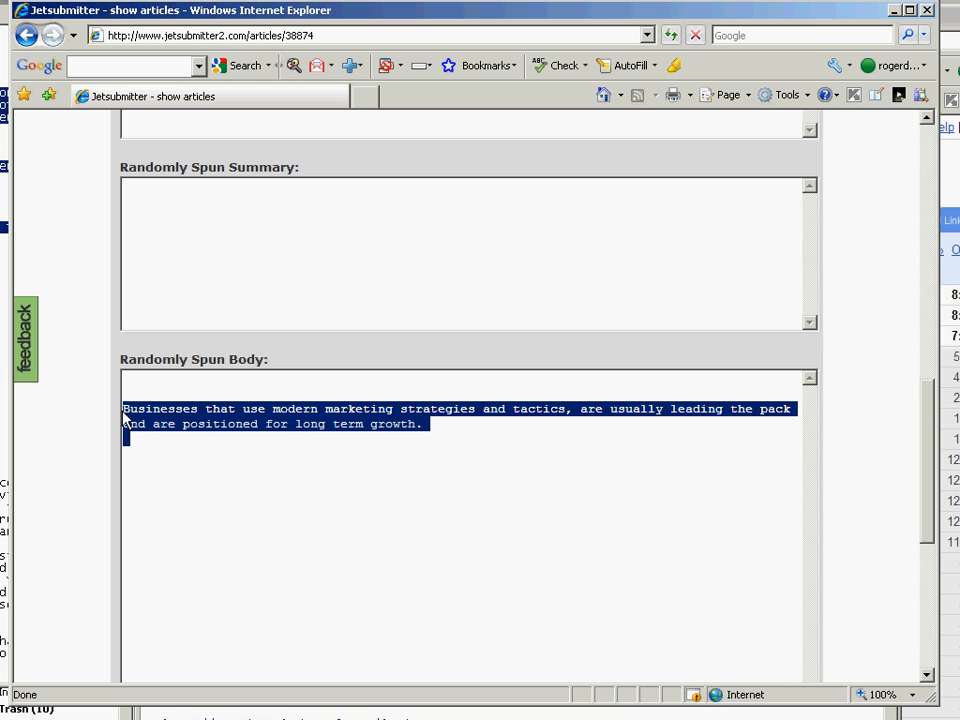
pyautogui.click(671, 37)
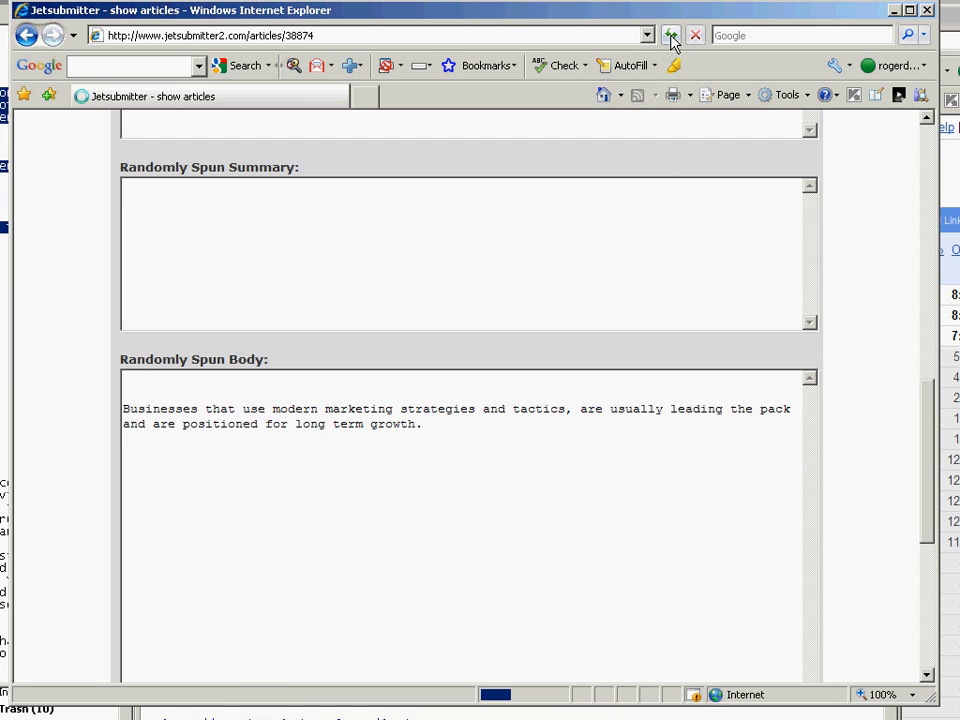
pyautogui.click(671, 37)
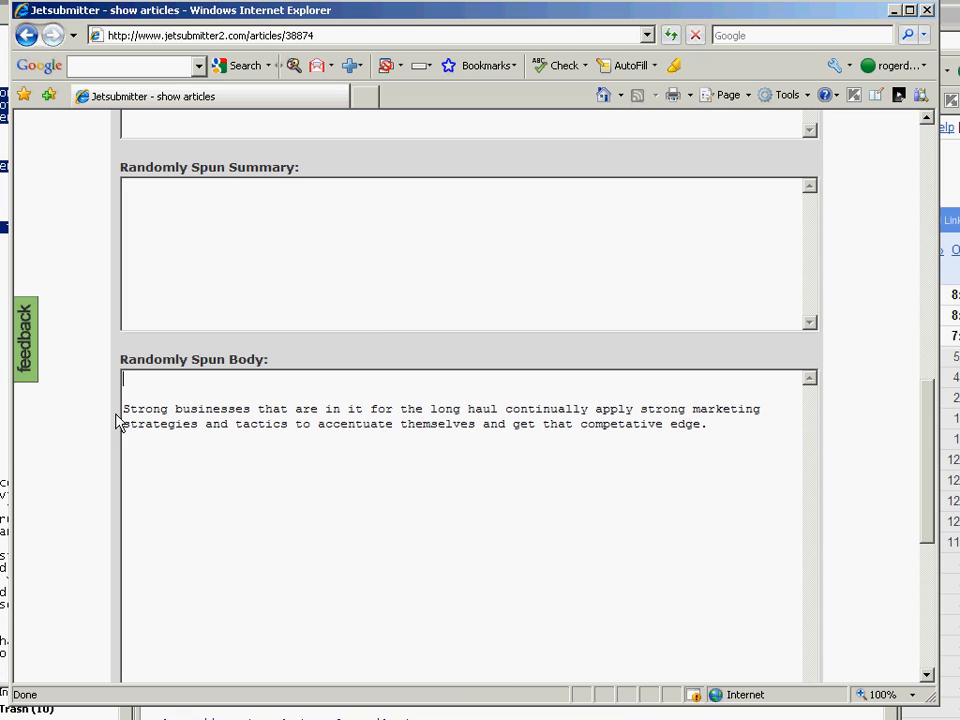
pyautogui.moveTo(124, 407); pyautogui.dragTo(703, 430)
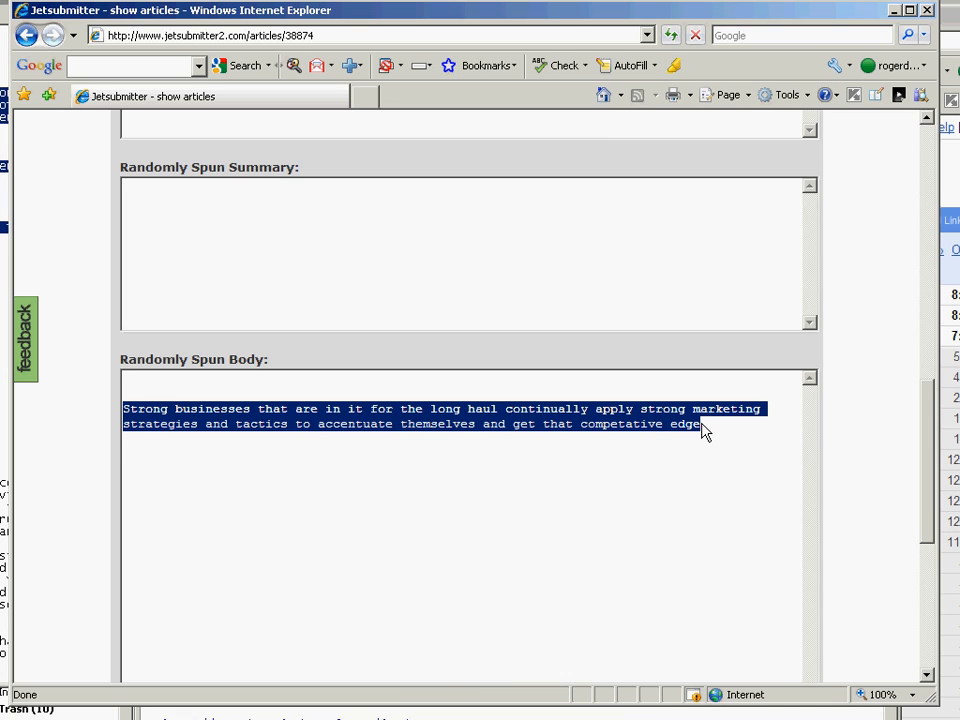
pyautogui.moveTo(928, 475); pyautogui.dragTo(940, 255)
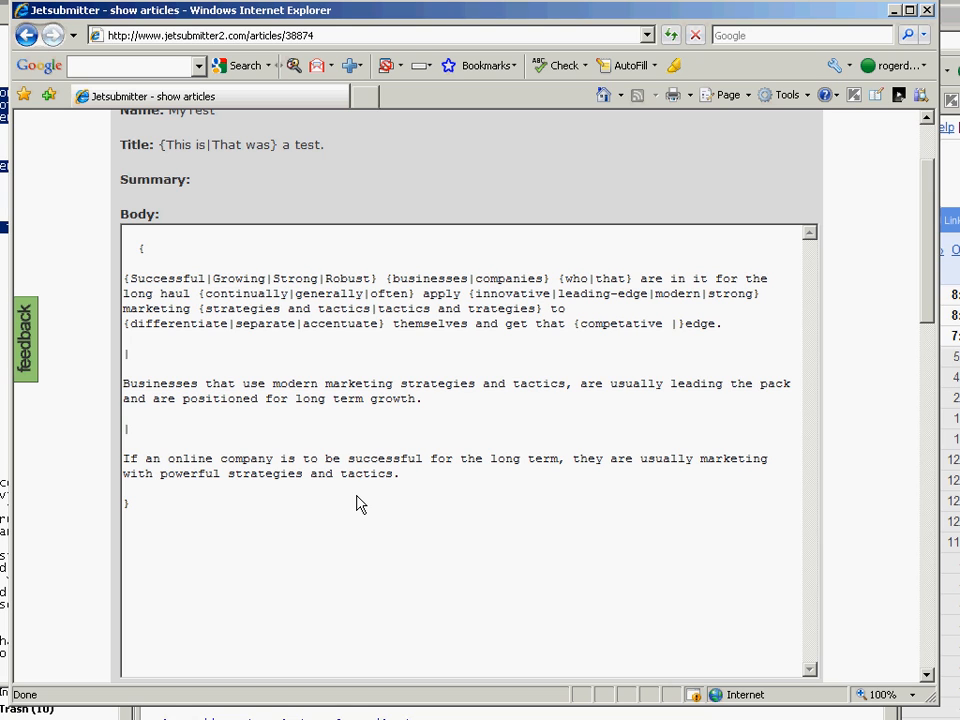
# Reopen the article for editing and submit the update again with the nested spin body as it is.
pyautogui.click(930, 648)
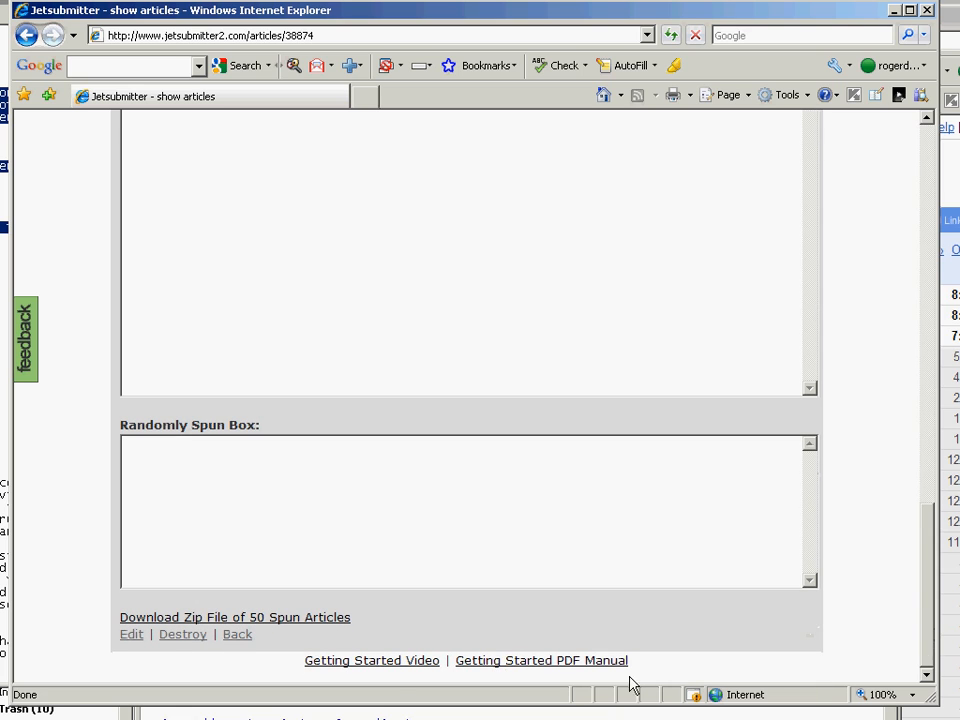
pyautogui.click(132, 636)
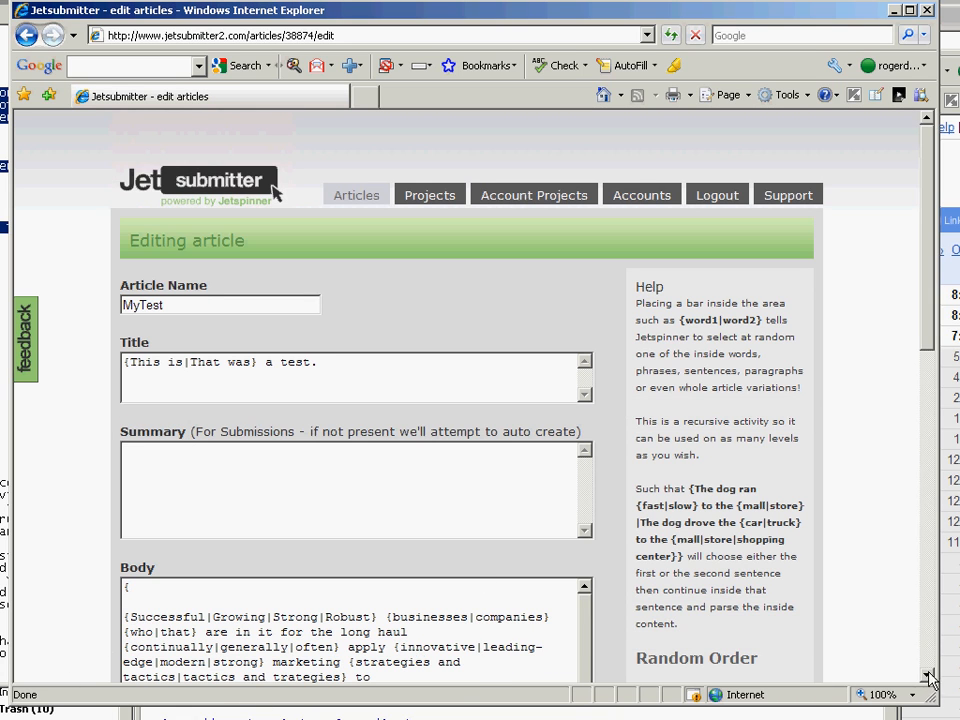
pyautogui.click(928, 664)
pyautogui.click(176, 598)
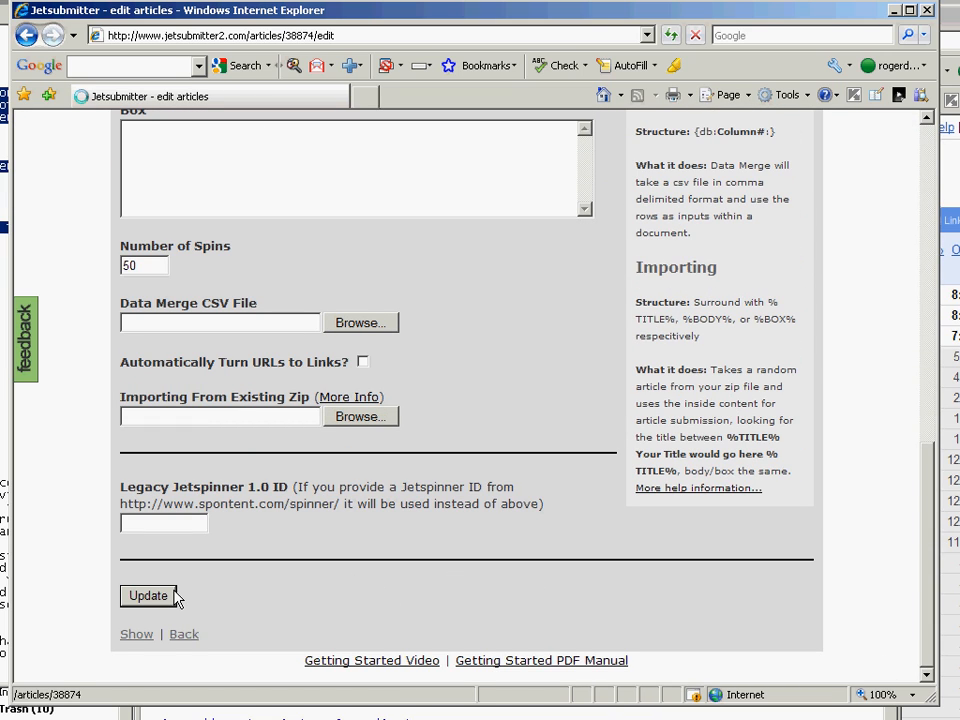
# Download the zip file of 50 spun articles and open the archive in WinAce.
pyautogui.click(931, 620)
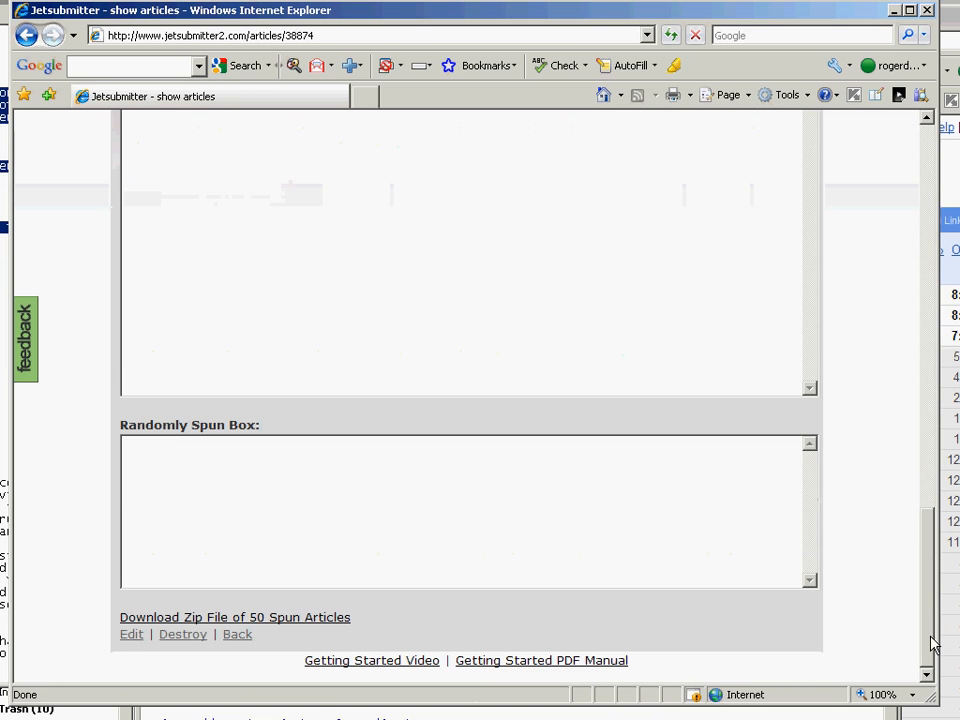
pyautogui.click(307, 625)
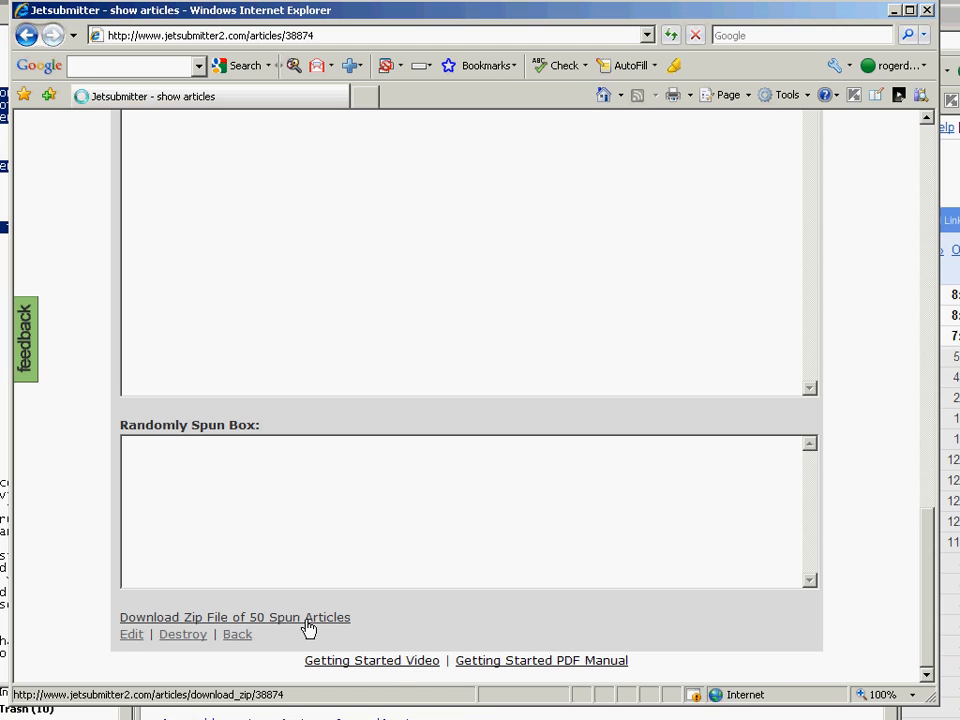
pyautogui.click(370, 424)
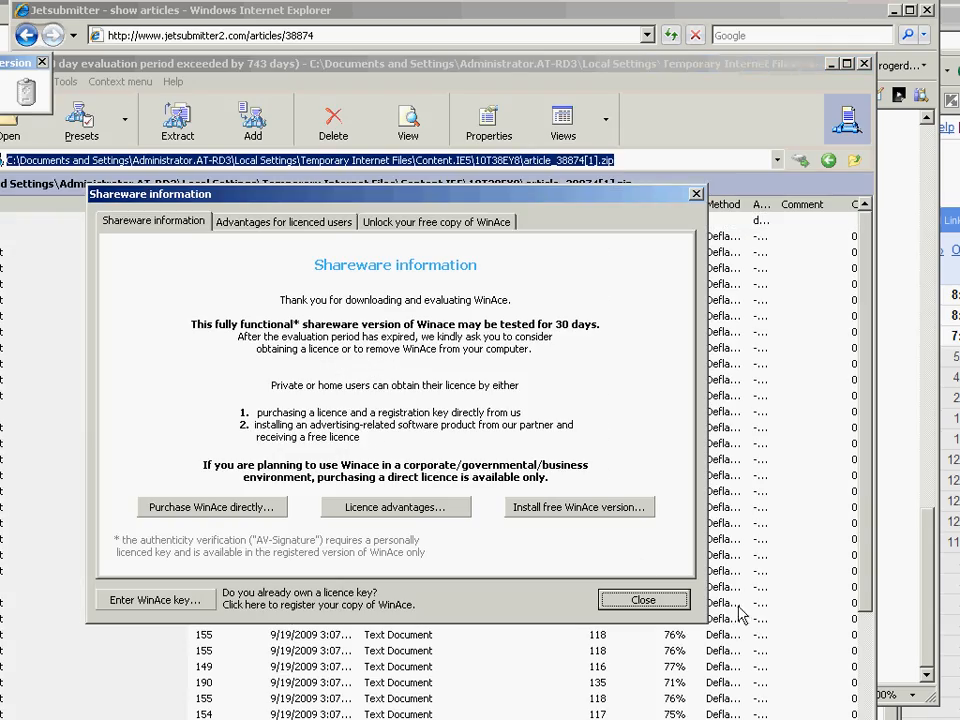
# Dismiss the shareware notice and reposition the archive window so the names of the spun article files can be browsed.
pyautogui.click(644, 600)
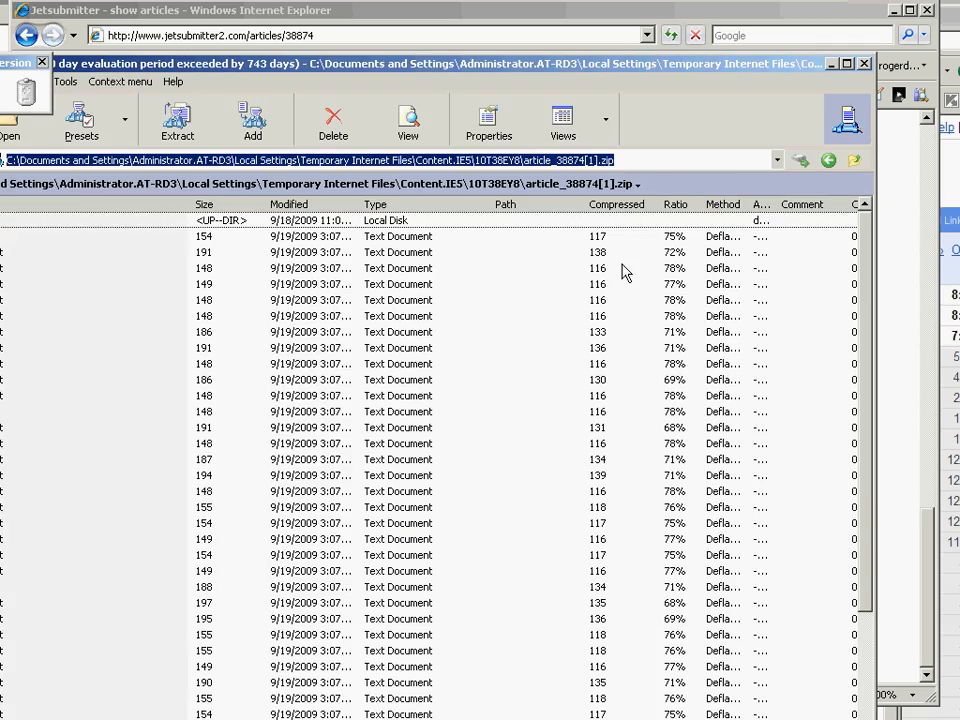
pyautogui.doubleClick(428, 63)
pyautogui.click(105, 138)
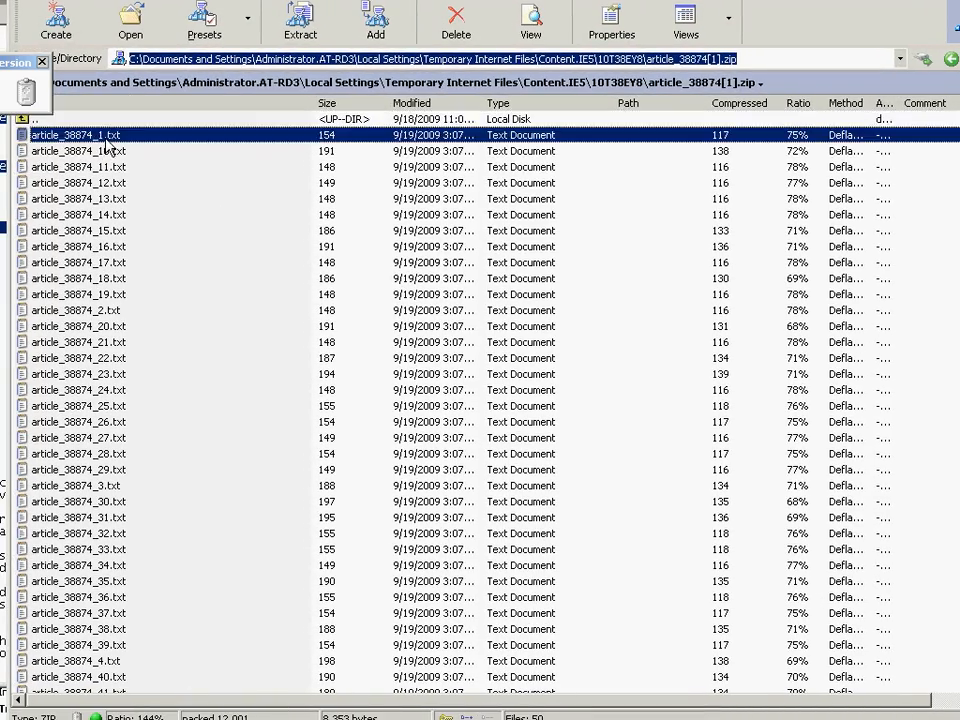
pyautogui.click(80, 148)
pyautogui.click(113, 312)
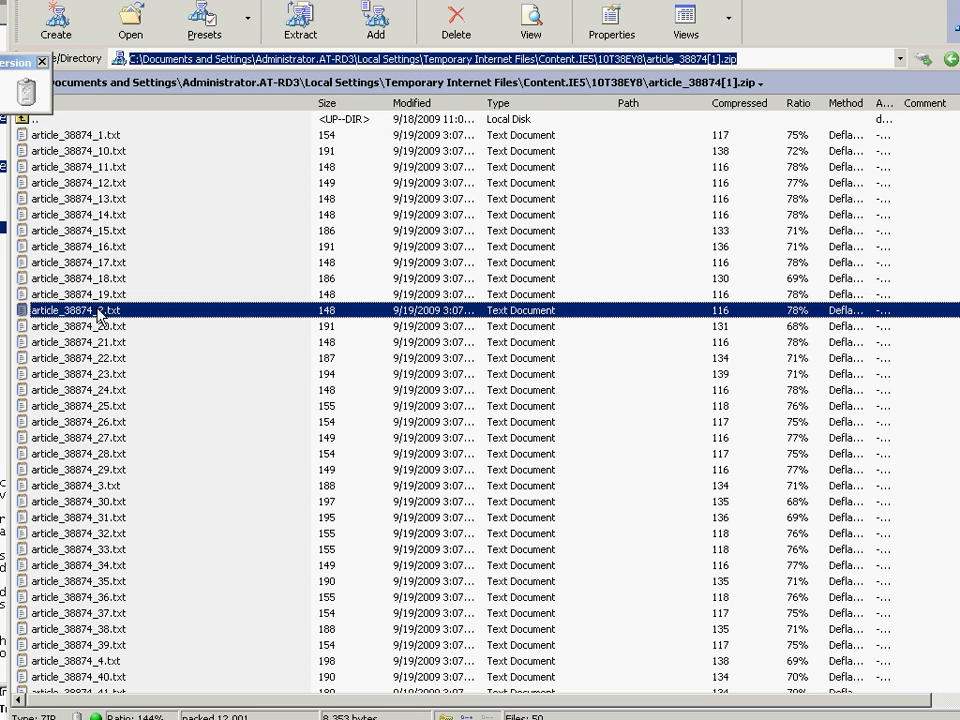
# Open article_38874_11.txt from the archive, examine its spun body sentence and the characters after it, and close the file.
pyautogui.click(84, 169)
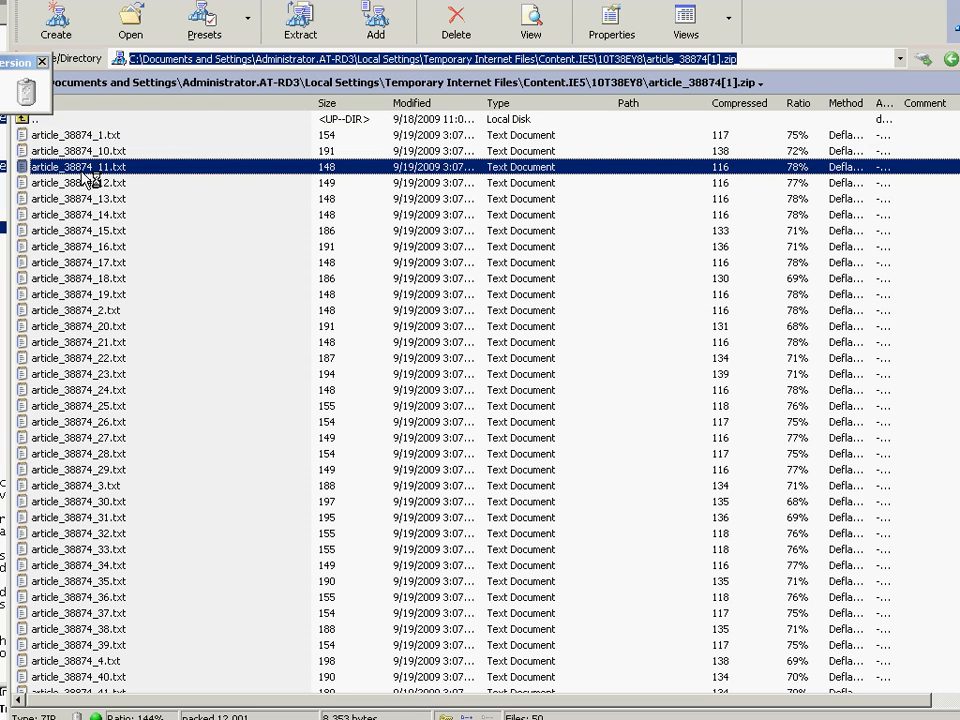
pyautogui.doubleClick(84, 170)
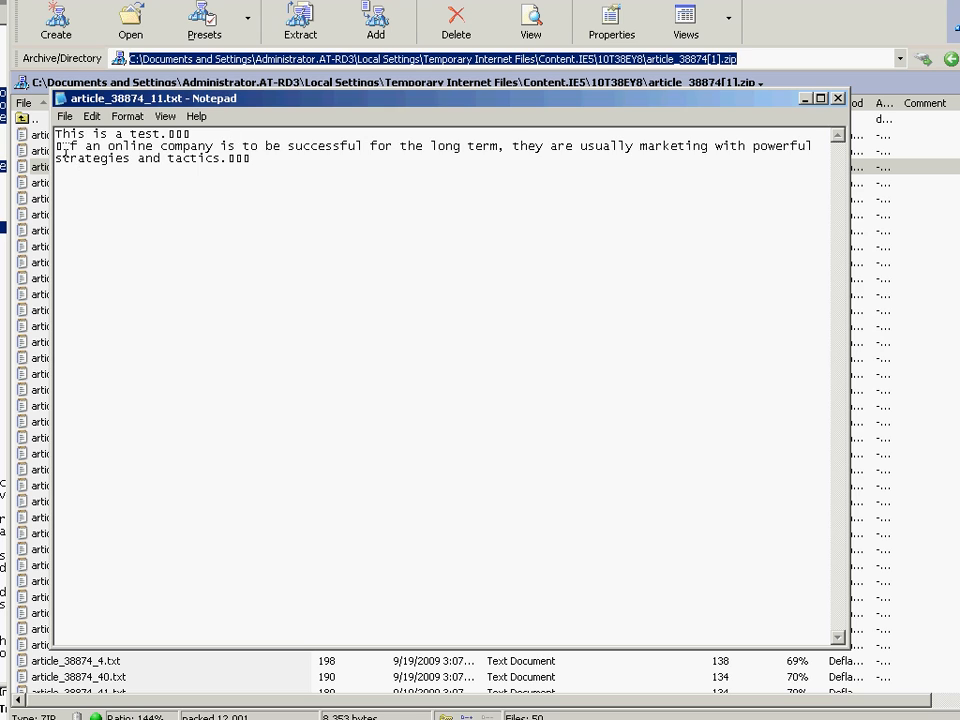
pyautogui.moveTo(62, 148); pyautogui.dragTo(270, 162)
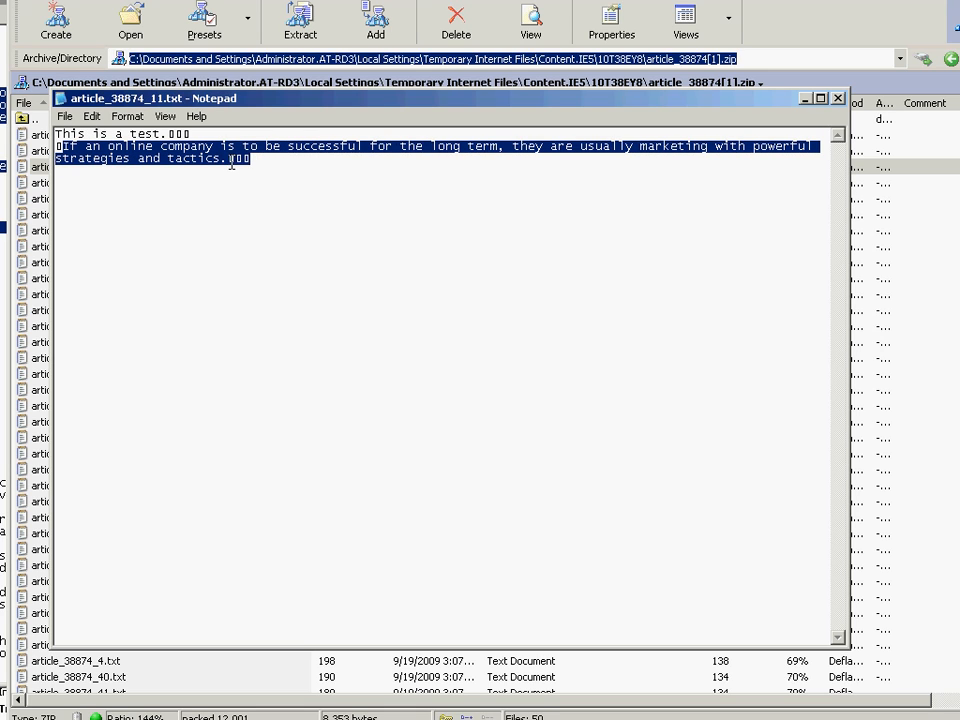
pyautogui.moveTo(236, 160); pyautogui.dragTo(250, 159)
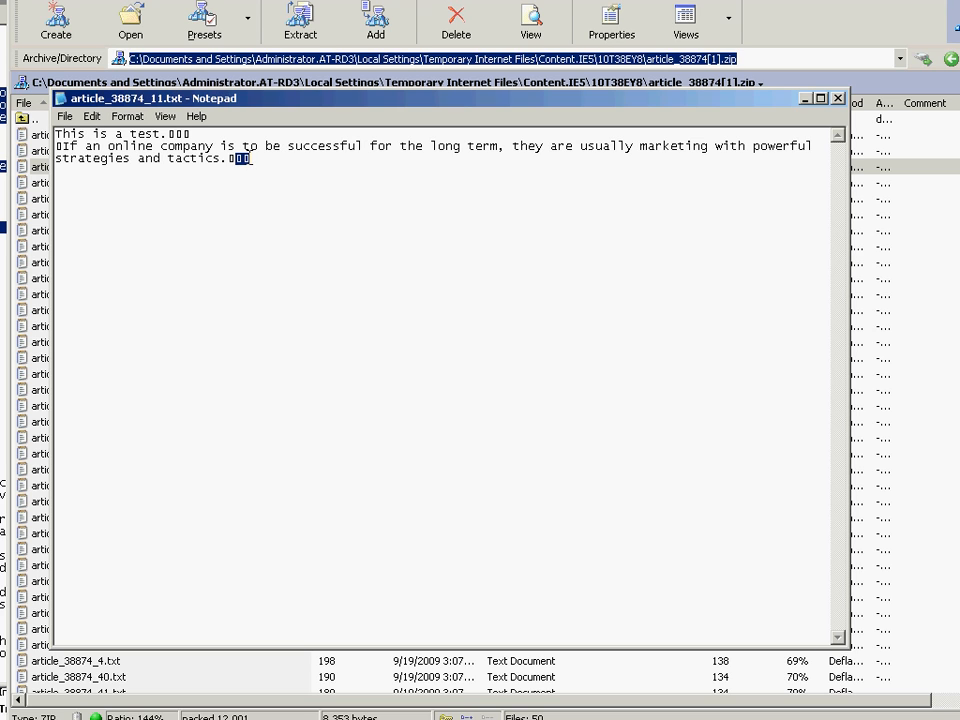
pyautogui.click(839, 99)
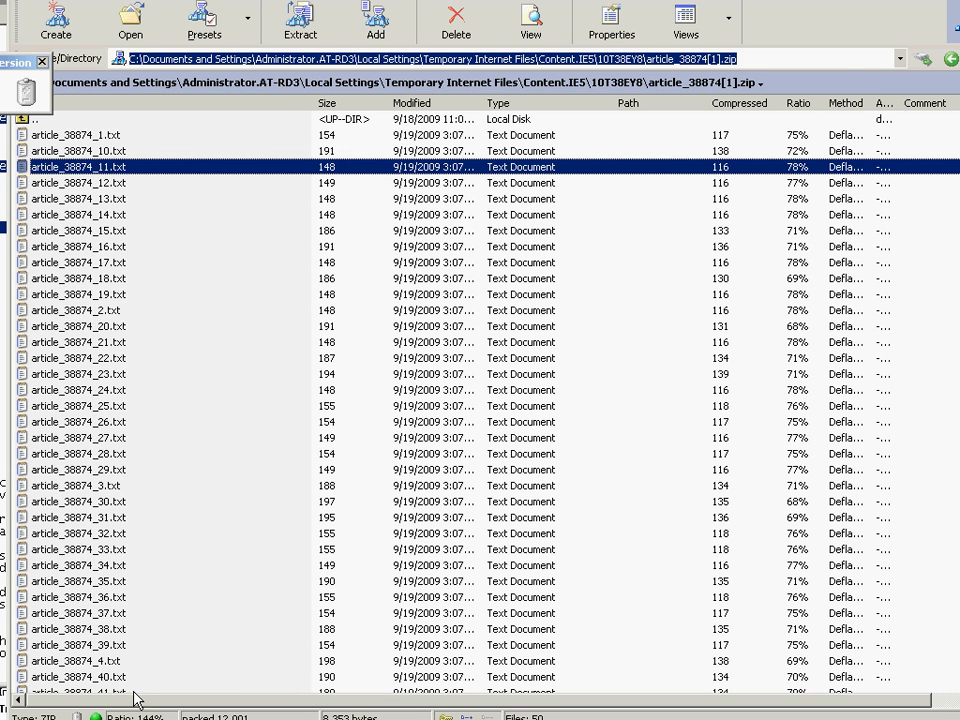